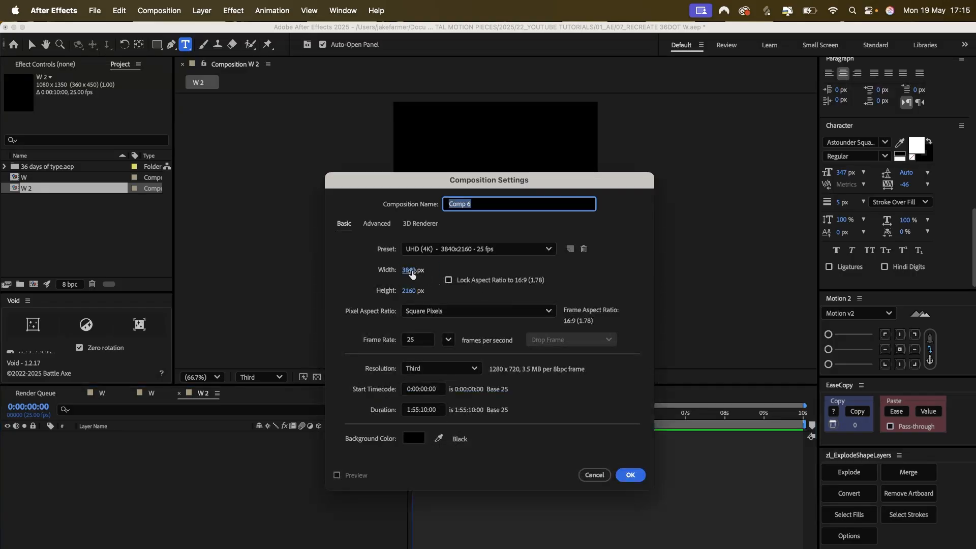
- Create a new 1080 × 1350 px composition at 25 fps with a duration of 6 seconds
click(412, 271)
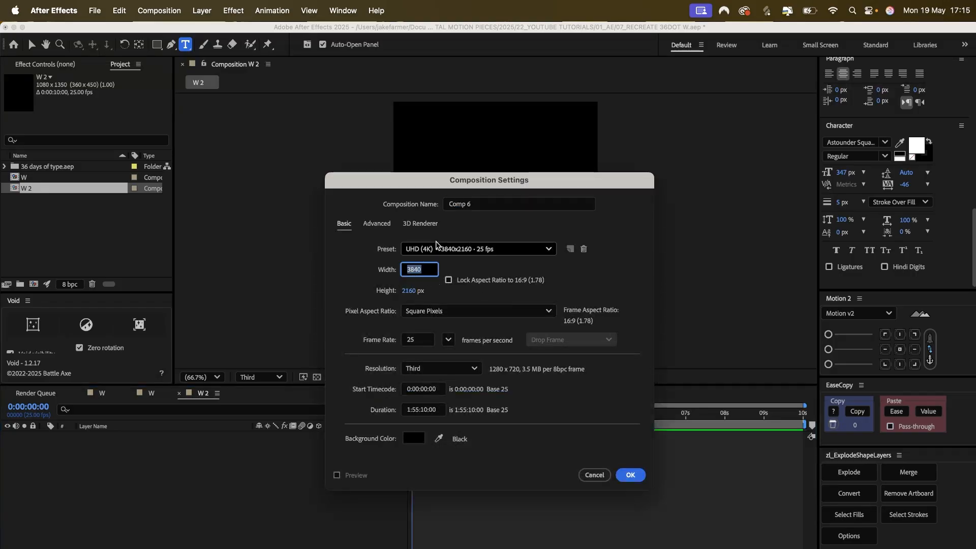
text(1080)
key(Tab)
text(1)
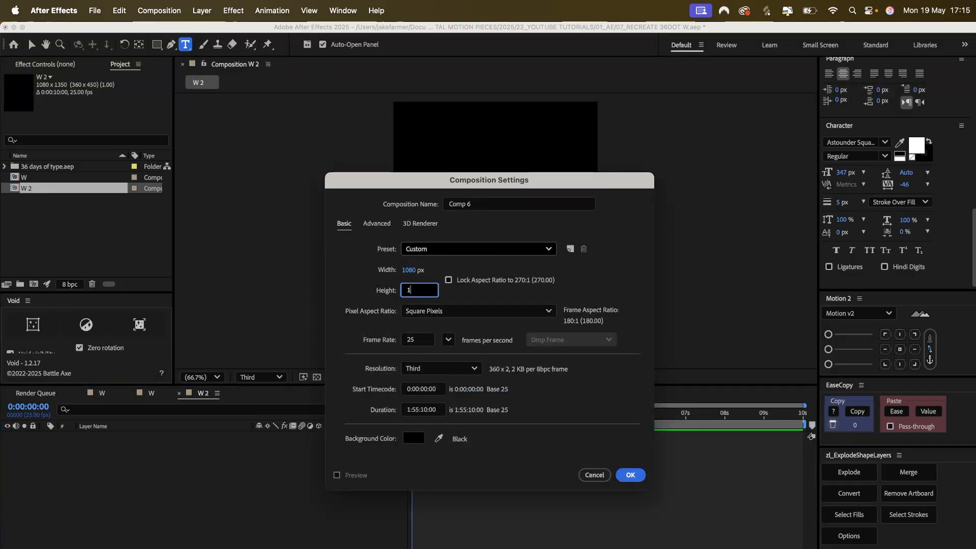
text(350)
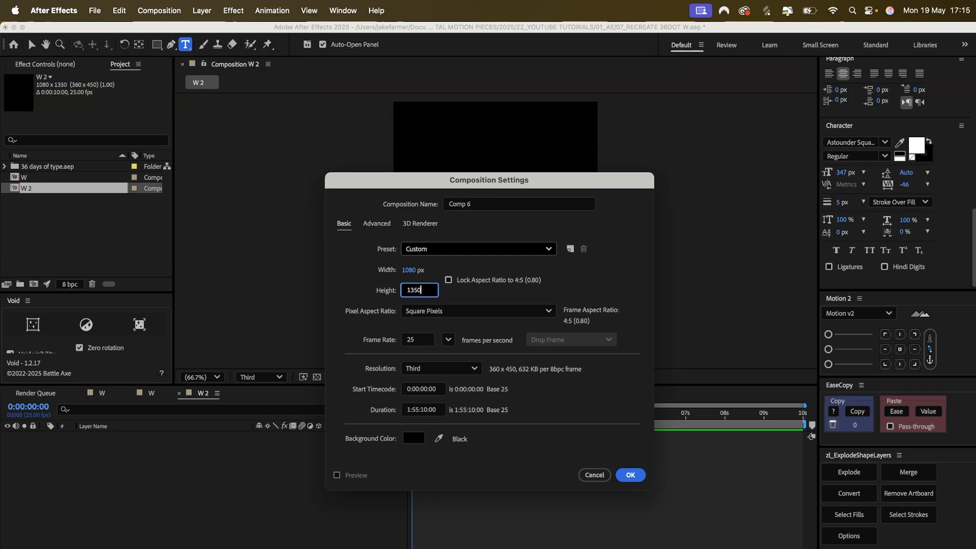
click(425, 410)
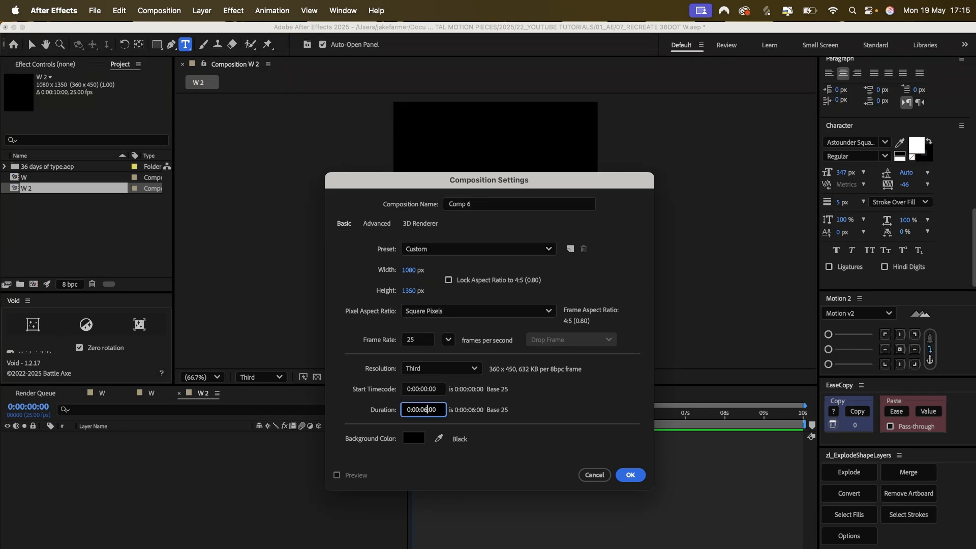
text(6)
key(Return)
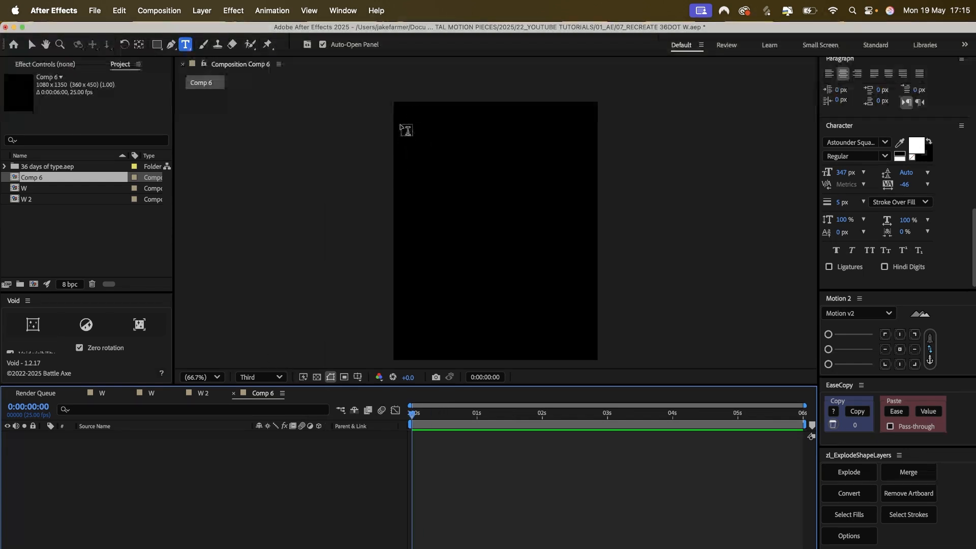
- Add a paragraph text box across the upper part of the composition containing the letter W, and set its font to Anton
drag(402, 132, 566, 306)
text(w)
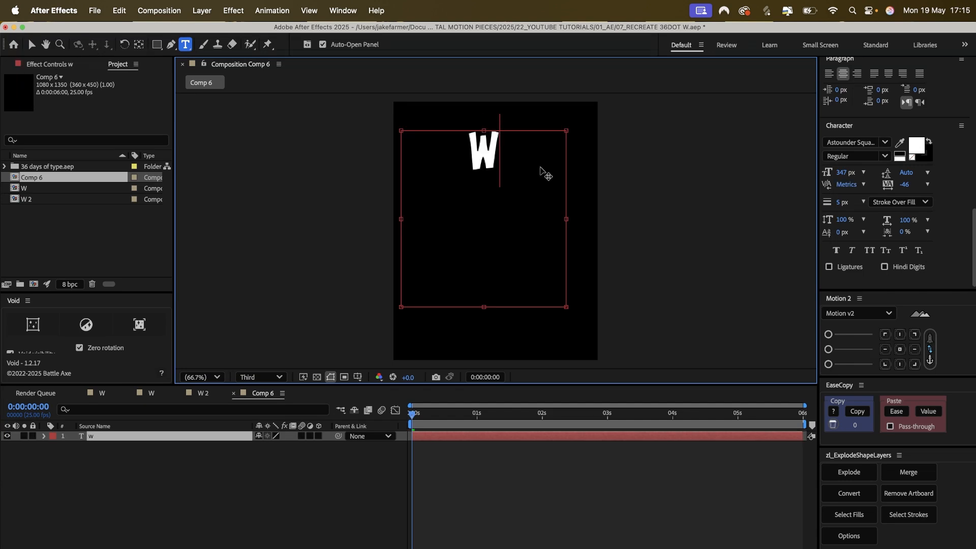
key(super+a)
click(849, 143)
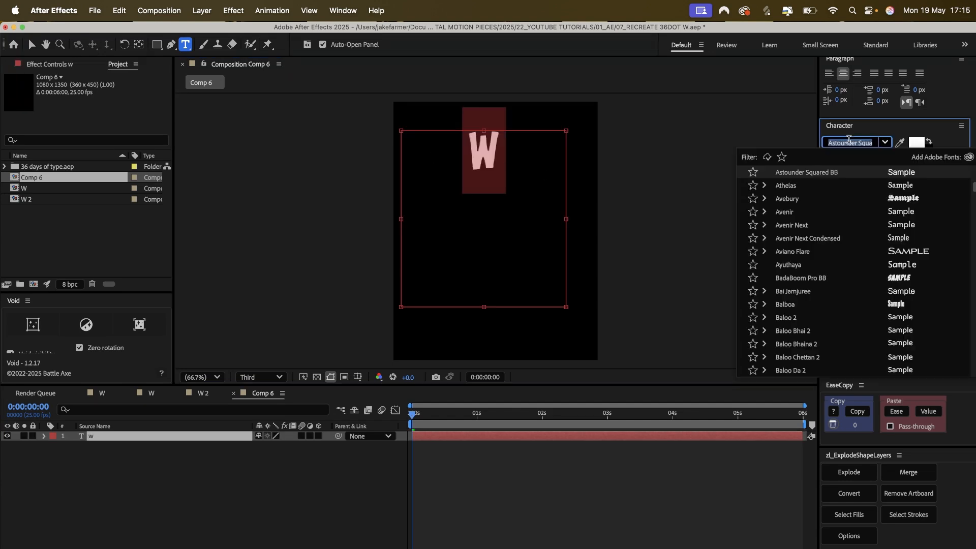
text(anton)
click(899, 175)
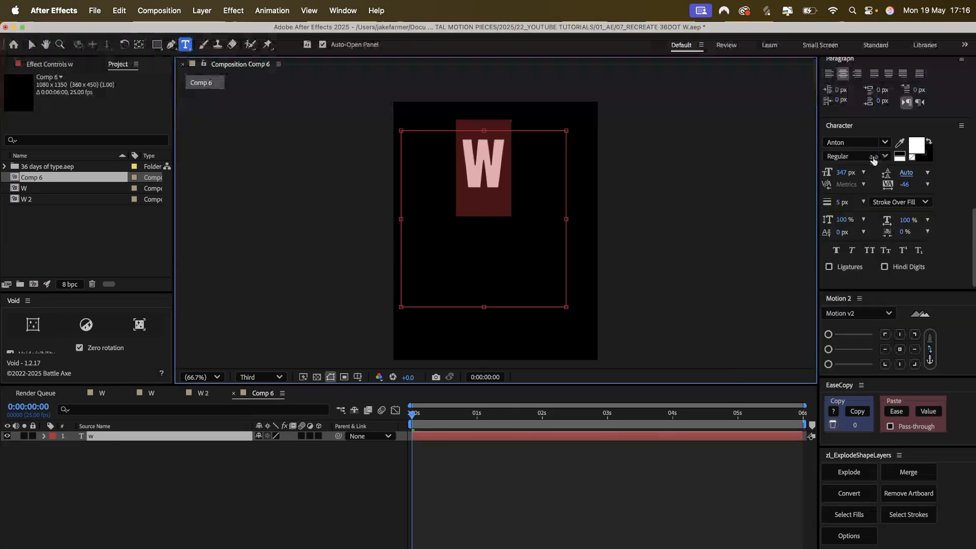
click(859, 143)
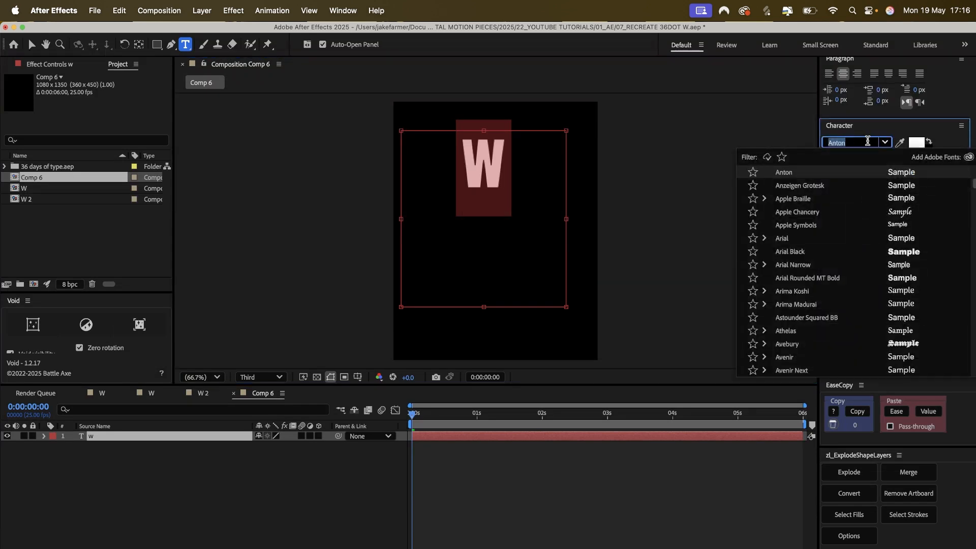
text(anton)
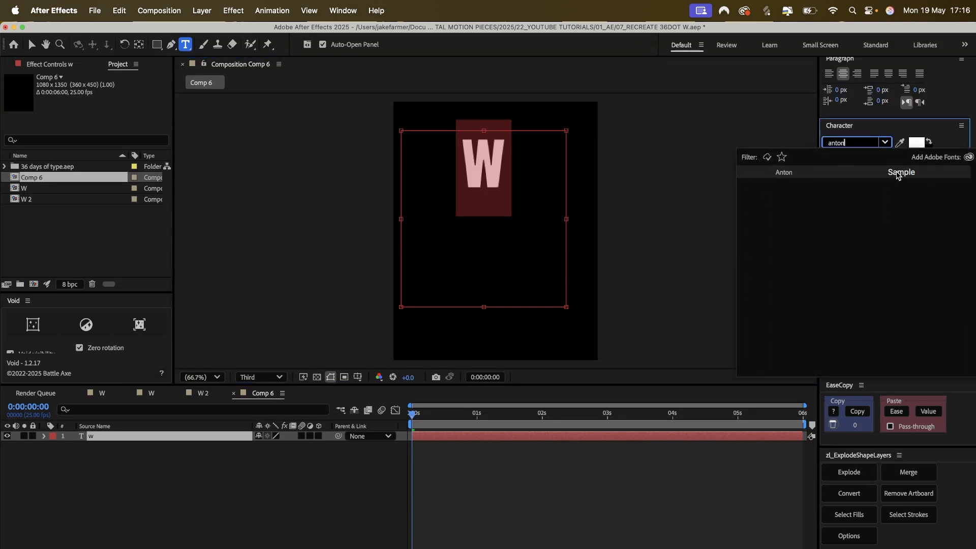
click(899, 176)
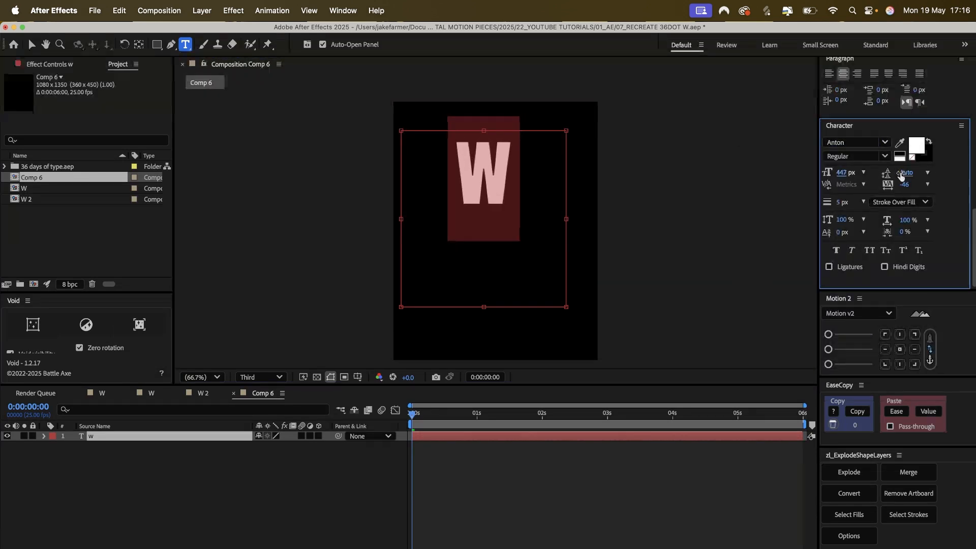
click(844, 202)
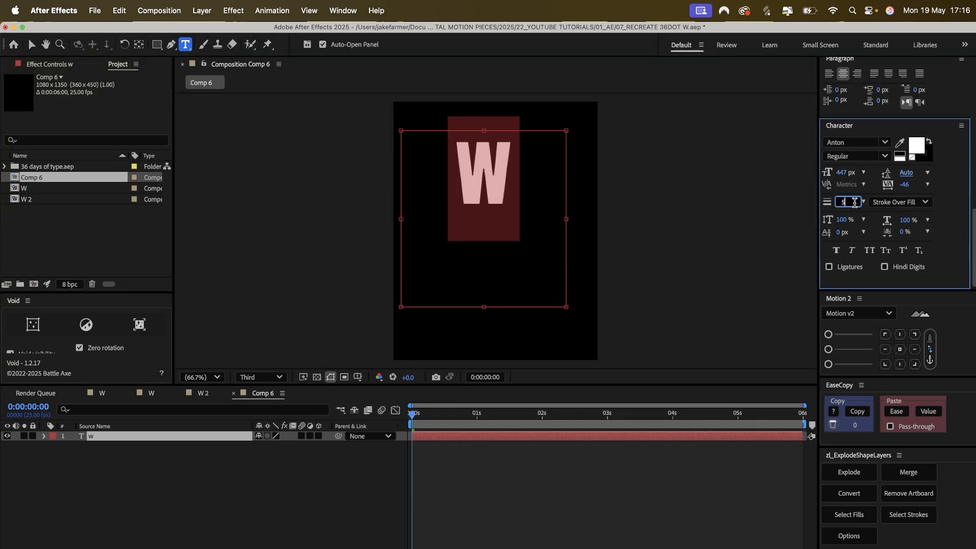
key(Return)
click(518, 186)
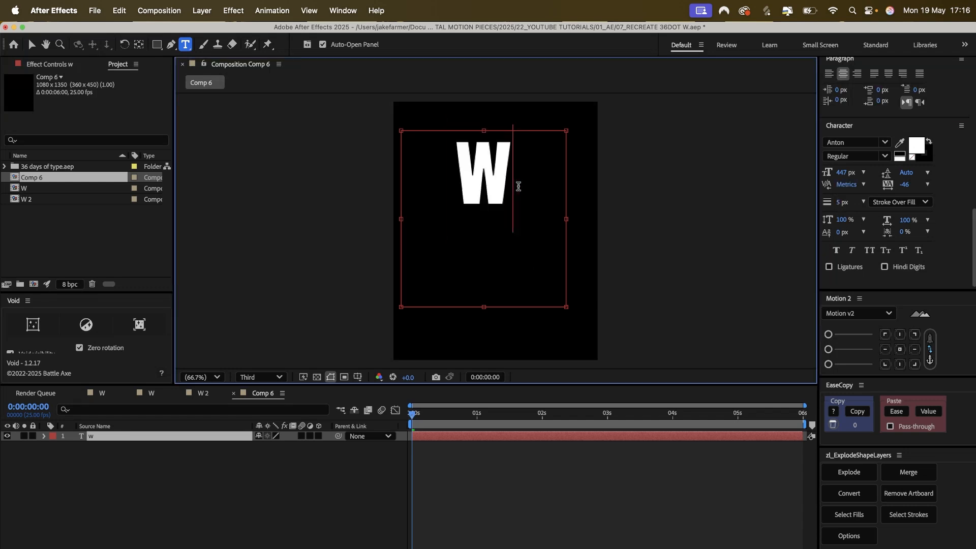
- Add a Position keyframe to the W layer at 0 seconds and place the letter in the frame's upper-left area
click(32, 44)
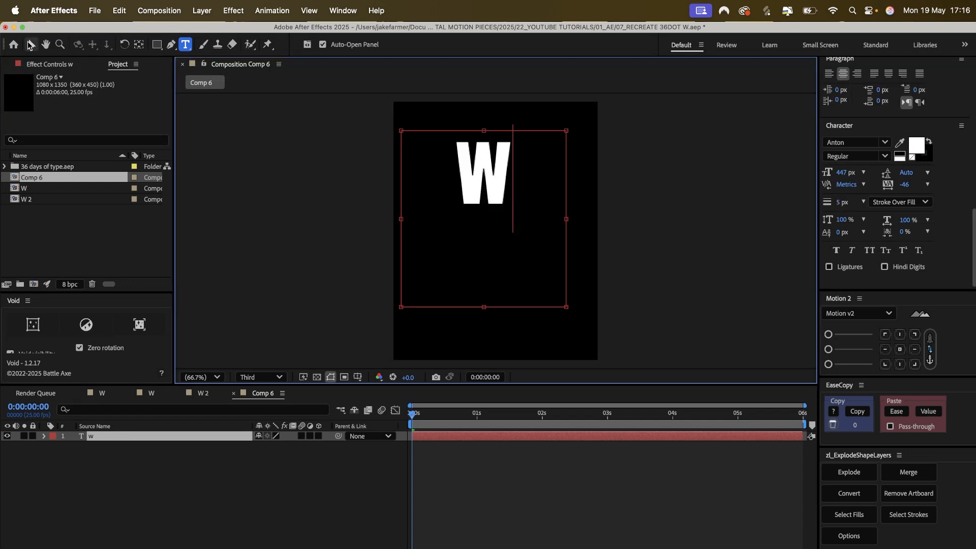
click(197, 438)
key(p)
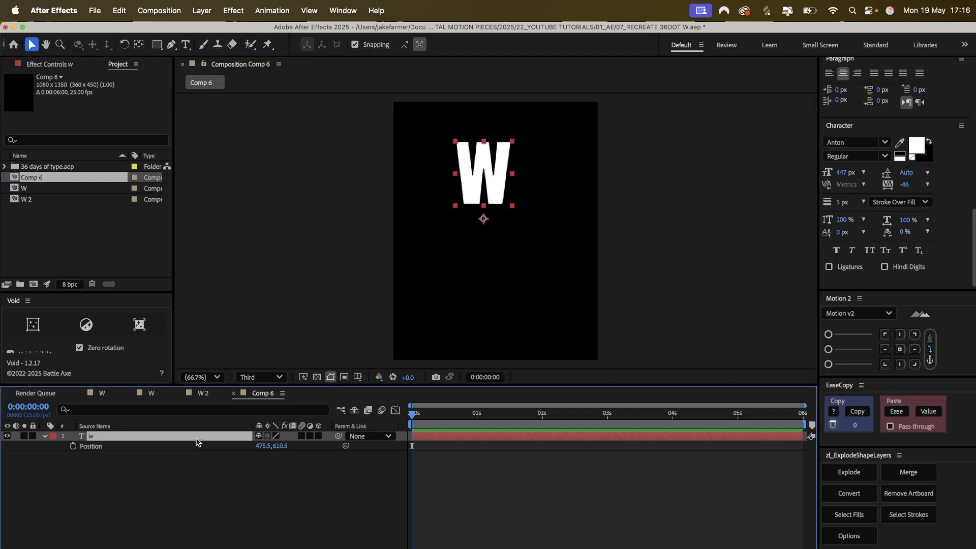
click(73, 446)
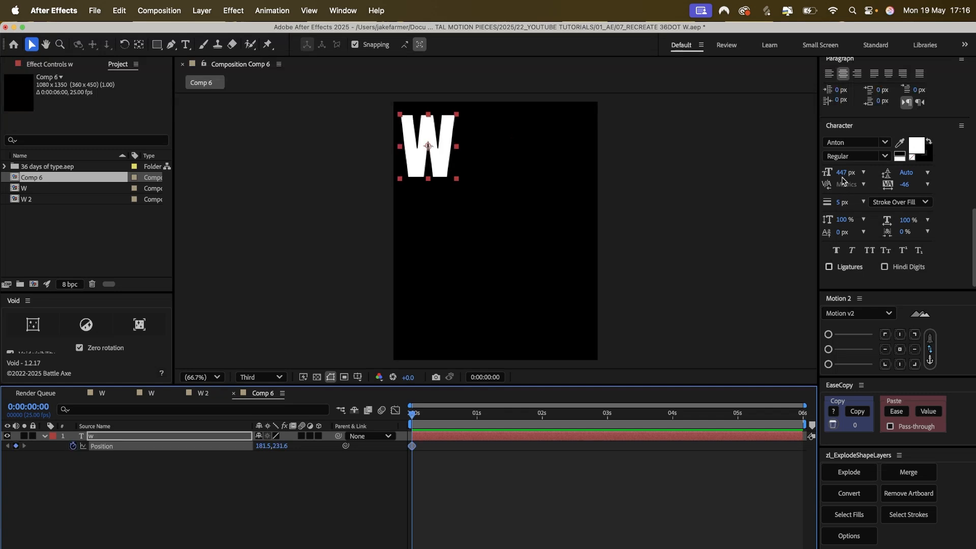
- Set the W's font size to 400 px
drag(843, 173, 797, 178)
click(841, 173)
text(350)
key(Return)
click(842, 173)
text(400)
key(Return)
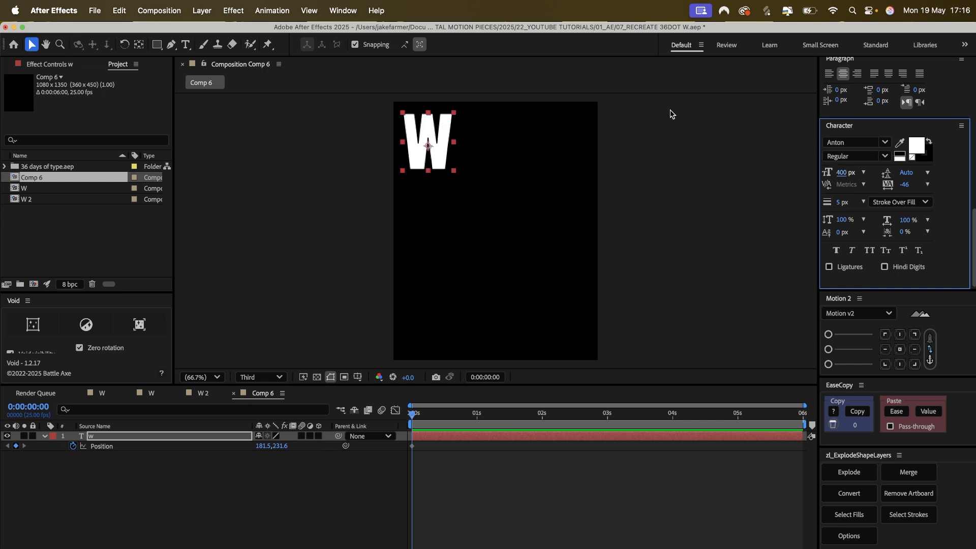
- Move the W closer to the frame's upper-left corner, at about 151.5, 228.6, and set a fresh Position keyframe at 0 seconds
click(668, 147)
drag(420, 139, 415, 137)
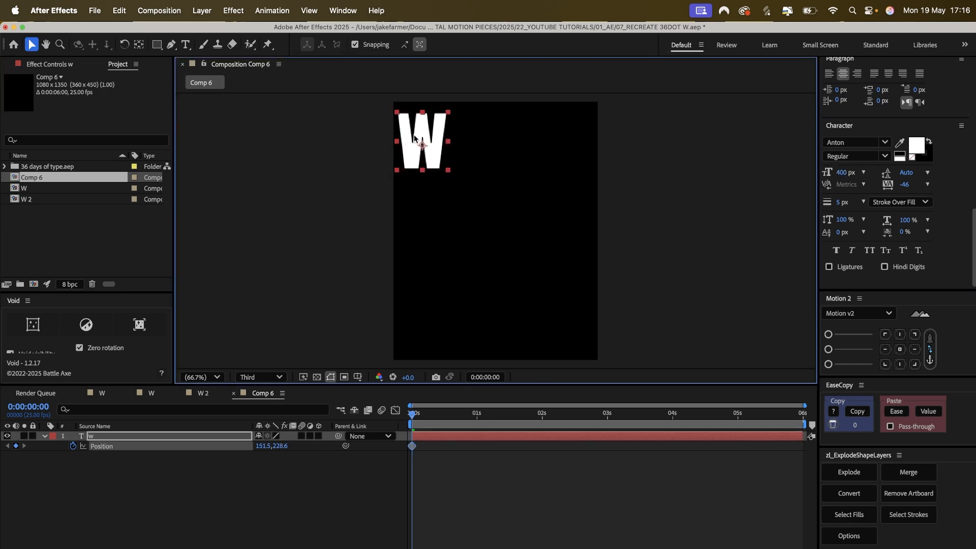
click(157, 437)
click(413, 446)
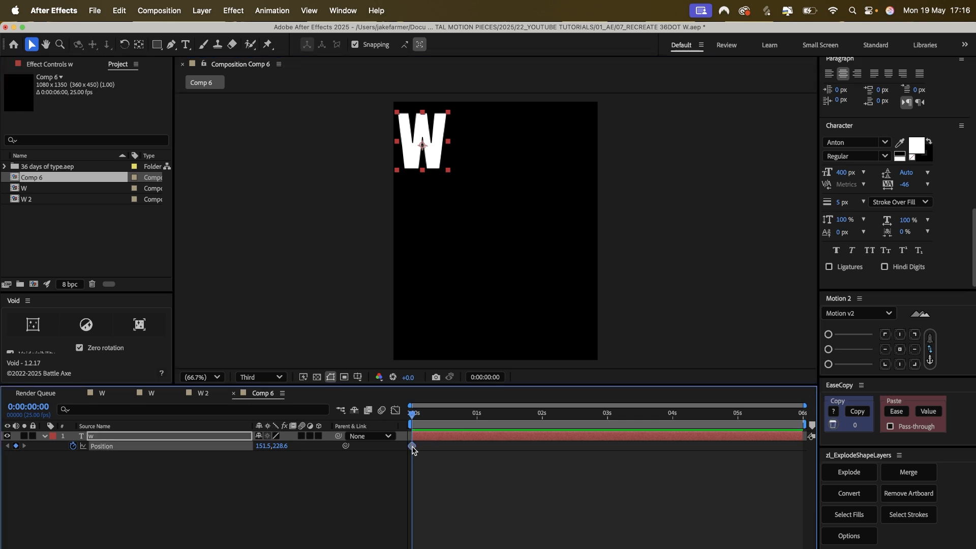
click(74, 445)
click(73, 446)
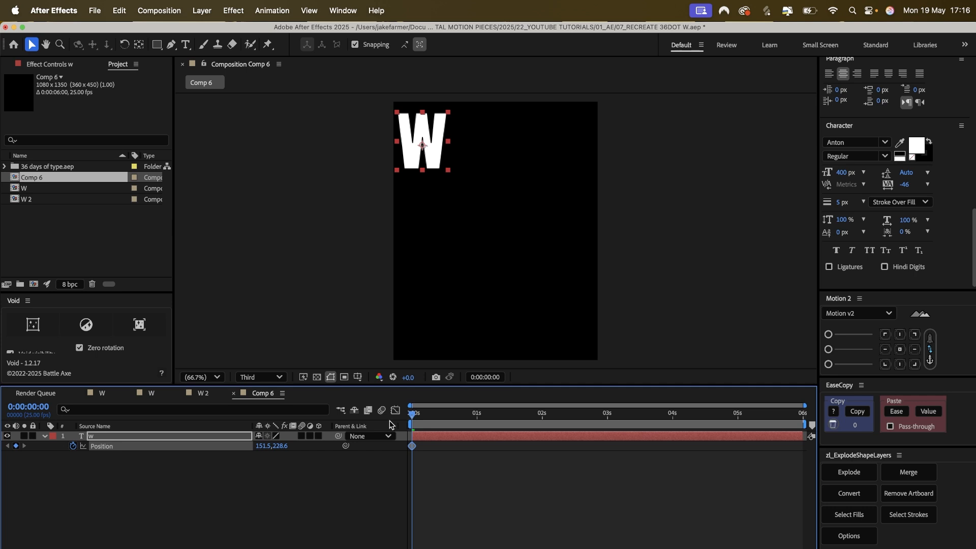
key(u)
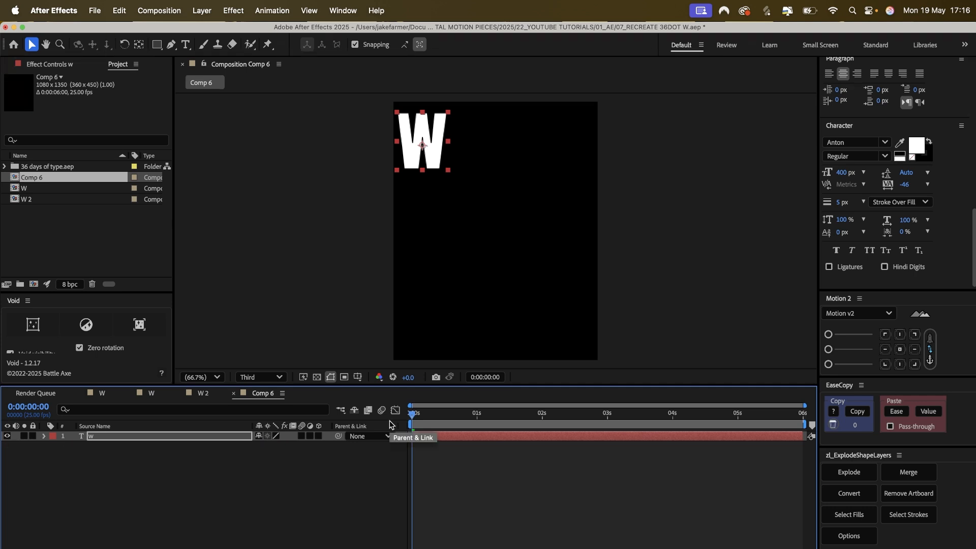
click(211, 437)
key(u)
click(74, 449)
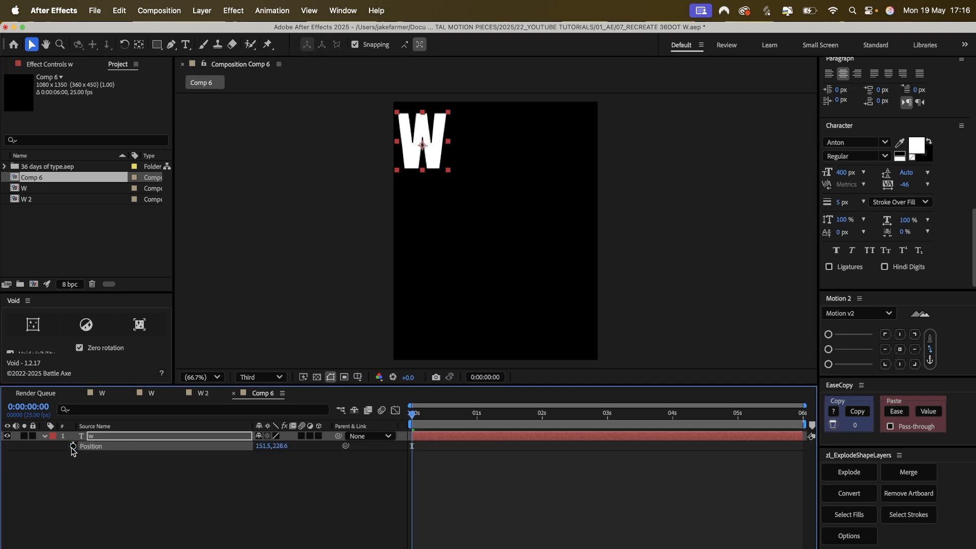
- Keyframe the W near the frame's lower-left corner at frame 13, at about 235.5, 1161.6, and show the title/action safe guides
mouse_move(435, 413)
mouse_down()
mouse_move(464, 414)
mouse_move(446, 416)
mouse_up()
drag(422, 132, 441, 314)
click(358, 376)
click(378, 380)
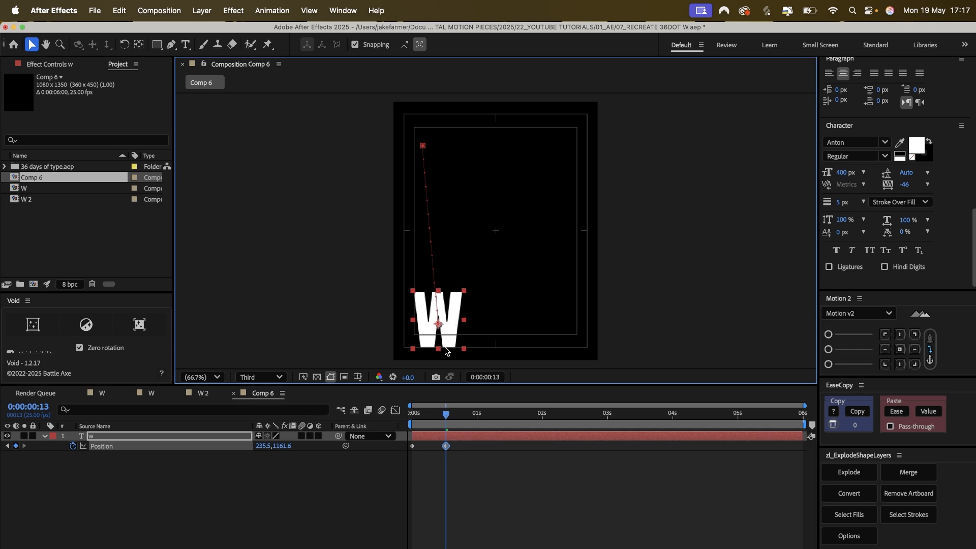
- Preview the W's downward movement from the start of the composition
key(space)
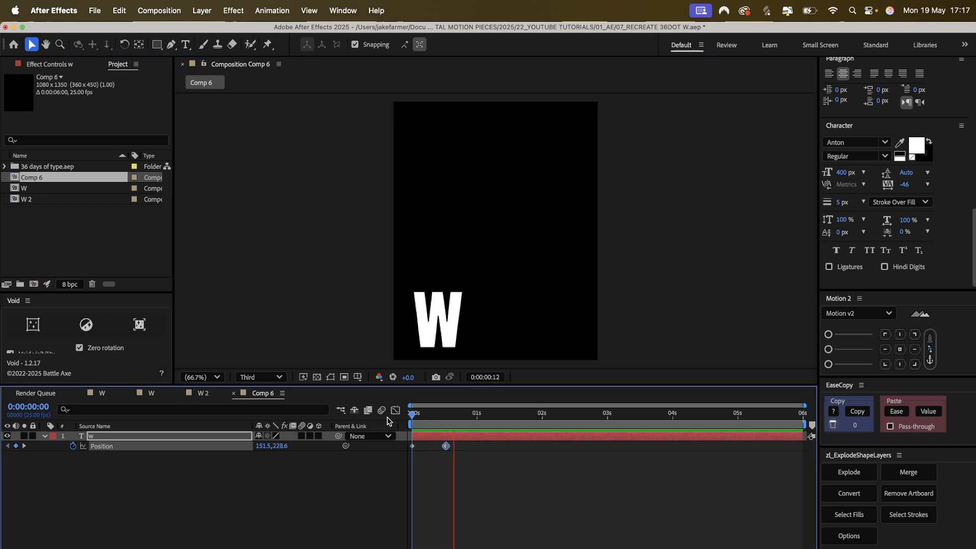
drag(448, 418, 377, 414)
key(space)
key(space)
key(space)
key(space)
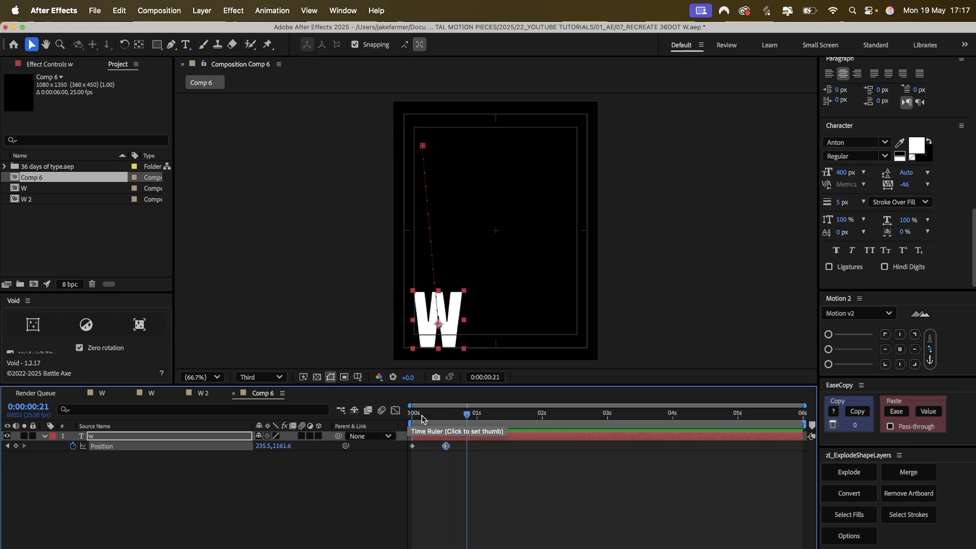
- Keyframe the W at about 382.5, 558.6 at 2 seconds, and reposition the low keyframe at 1 second to about 382.5, 1152.6
drag(440, 423, 542, 413)
drag(434, 312, 462, 199)
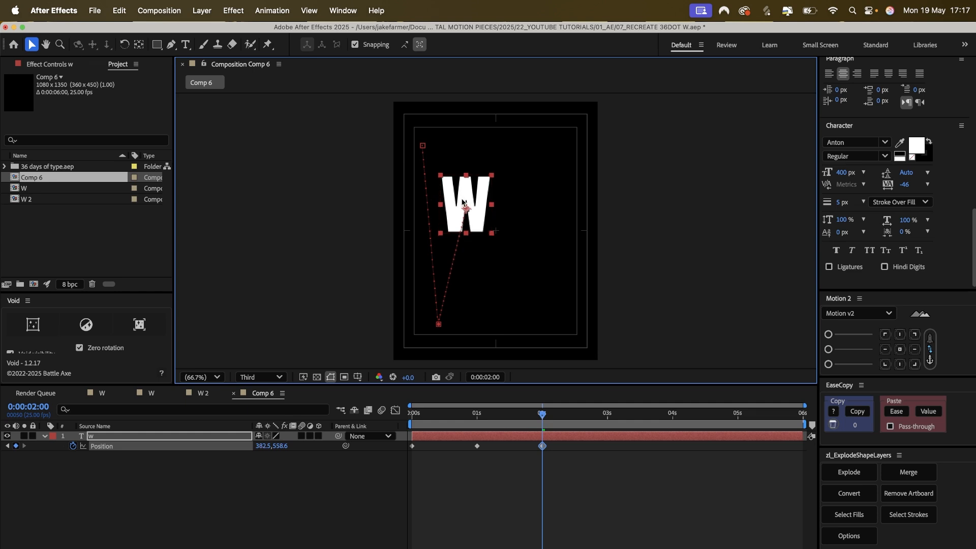
click(477, 417)
drag(453, 320, 479, 319)
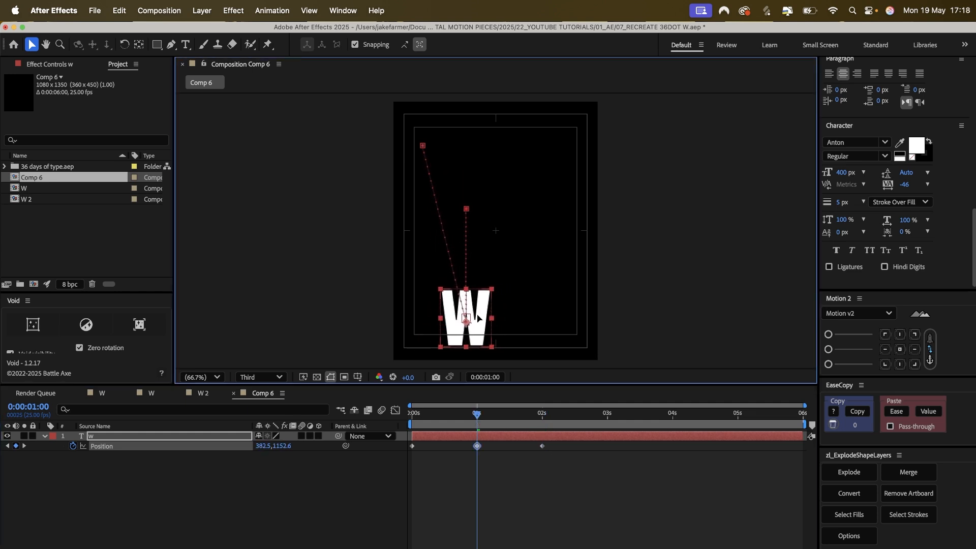
- Replace the Position keyframe at 2 seconds with one placing the W at about 487.5, 489.6
click(538, 416)
drag(539, 416, 542, 415)
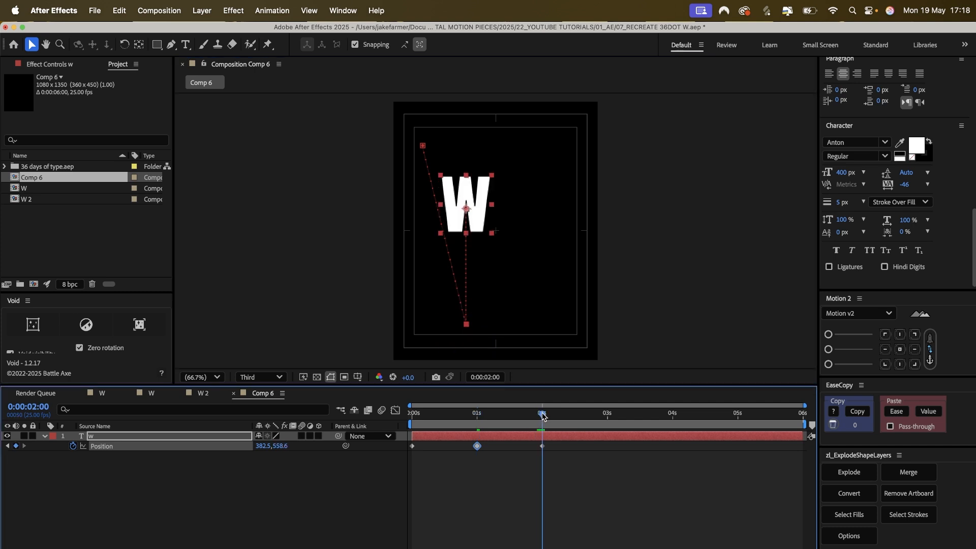
click(543, 447)
key(Delete)
click(465, 323)
drag(466, 323, 486, 195)
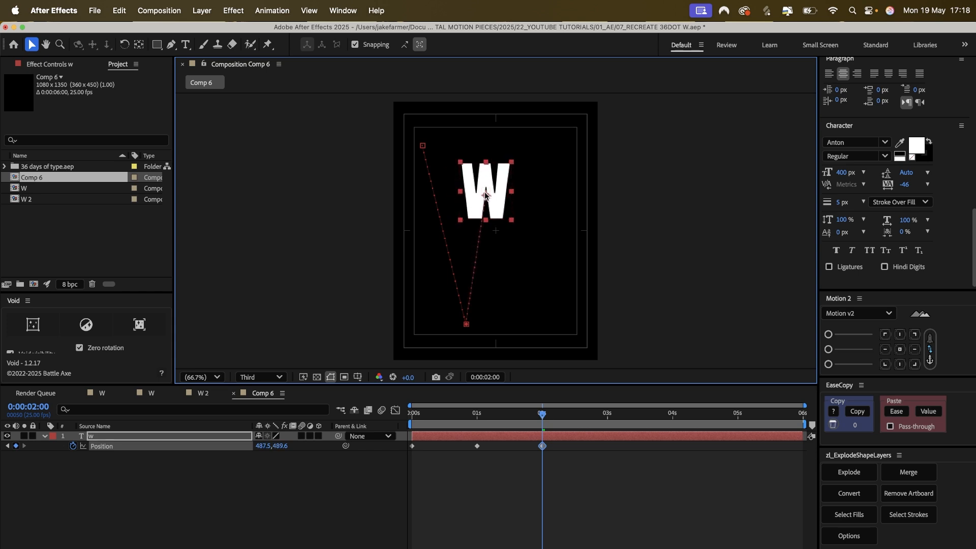
- Complete the W-shaped path with Position keyframes at about 700.5, 1077.6 at 2 seconds 21 frames and 838.5, 342.6 at 4 seconds
drag(551, 414, 598, 416)
drag(480, 173, 520, 290)
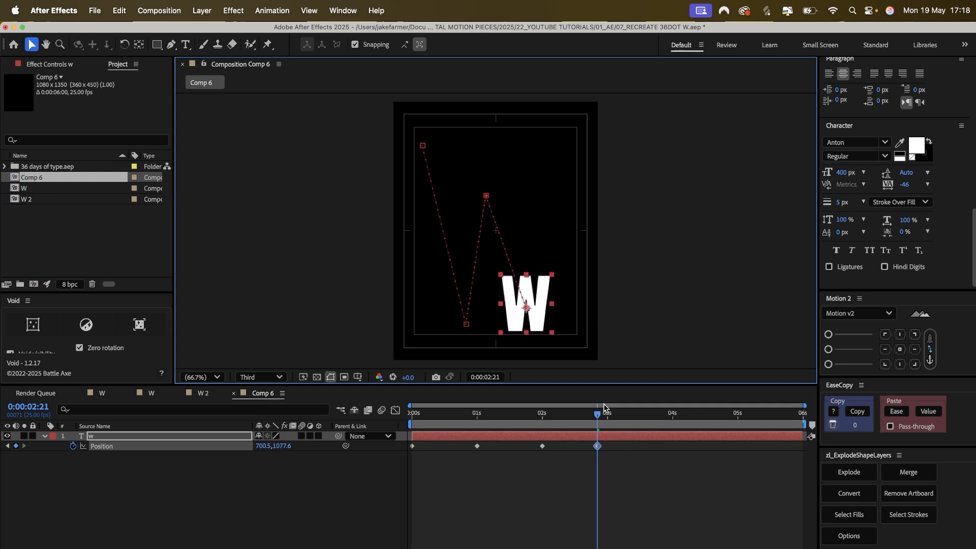
drag(605, 416, 673, 415)
drag(516, 290, 542, 148)
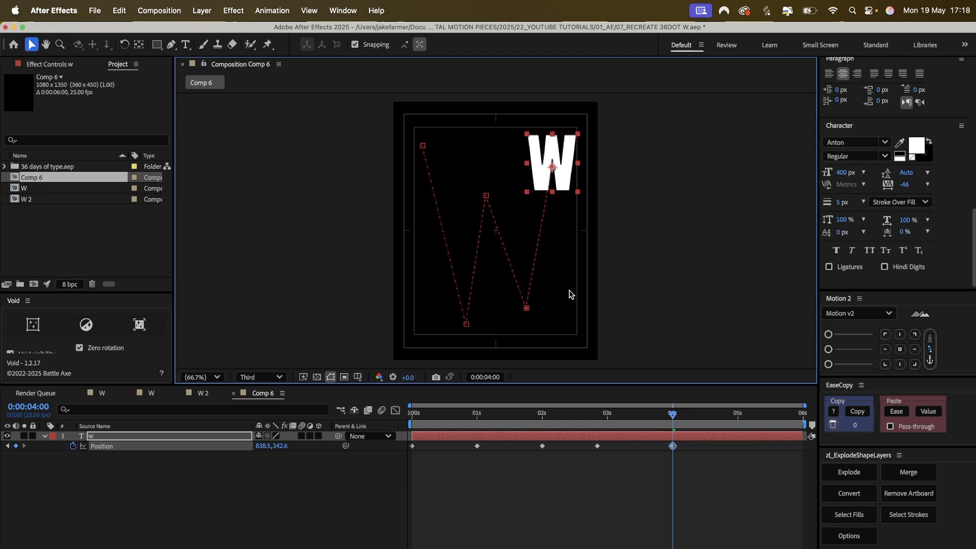
- Preview the letter travelling along the full W-shaped motion path from the start
key(Home)
key(space)
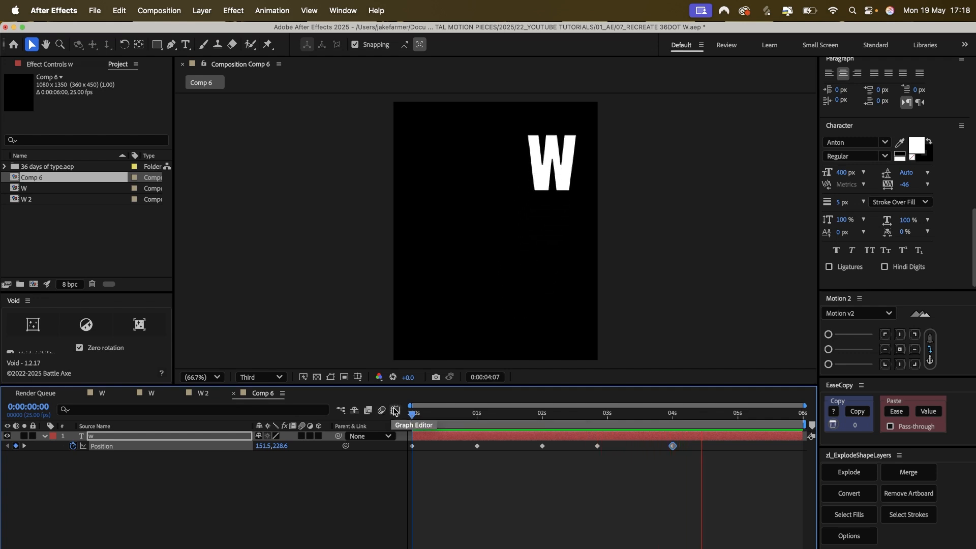
key(space)
drag(657, 416, 384, 417)
key(space)
key(space)
- Apply the Echo effect to the W text layer
click(243, 10)
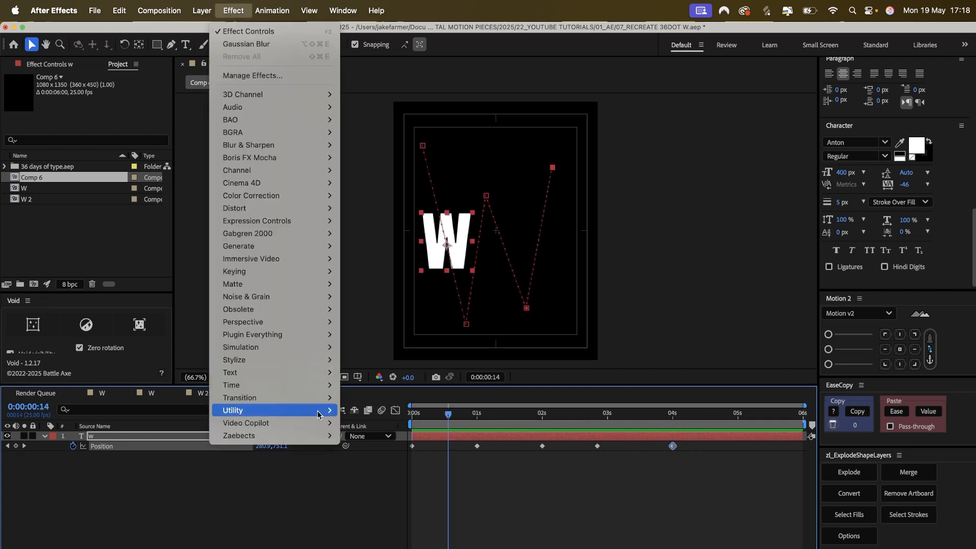
mouse_move(277, 388)
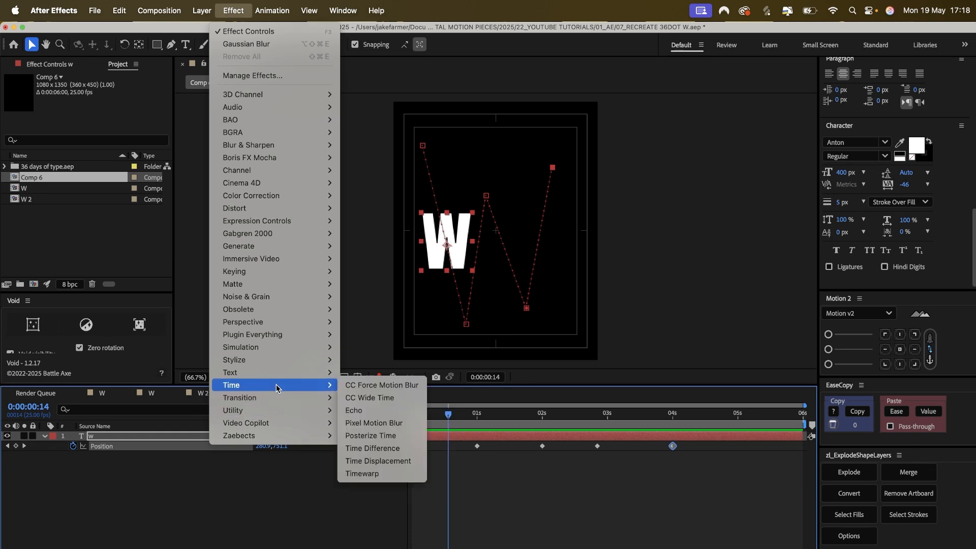
click(359, 411)
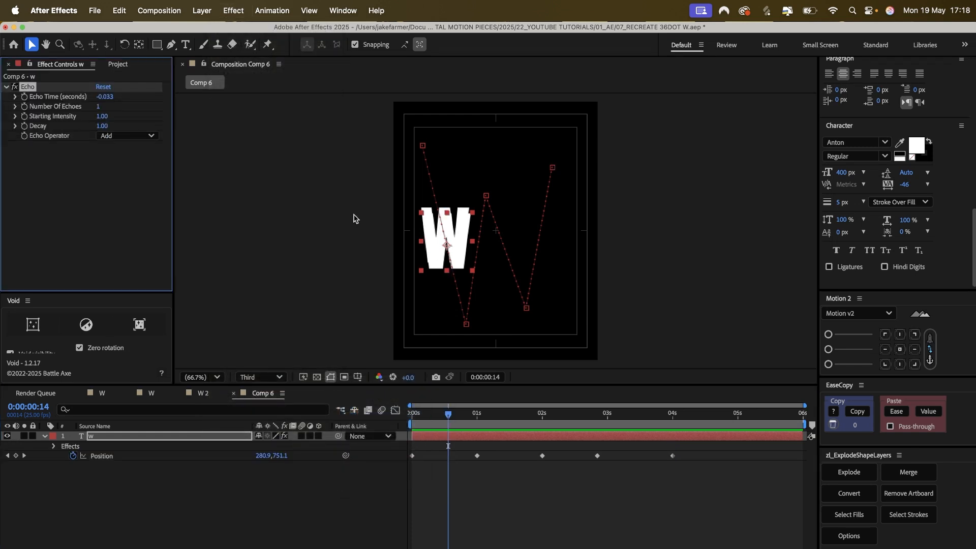
- Set the Echo effect to 400 echoes with the Composite In Front operator, and preview the trail from the start
click(99, 108)
key(Return)
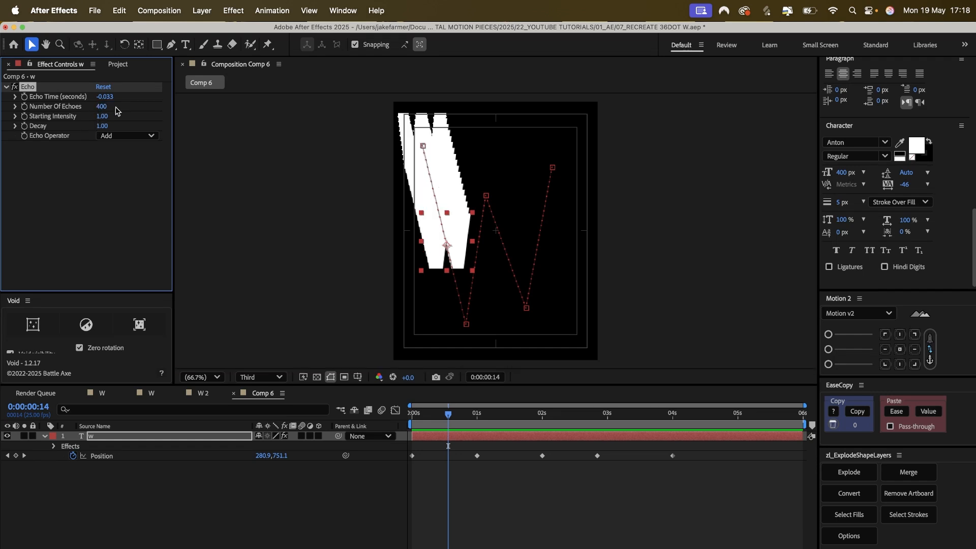
click(104, 107)
click(125, 106)
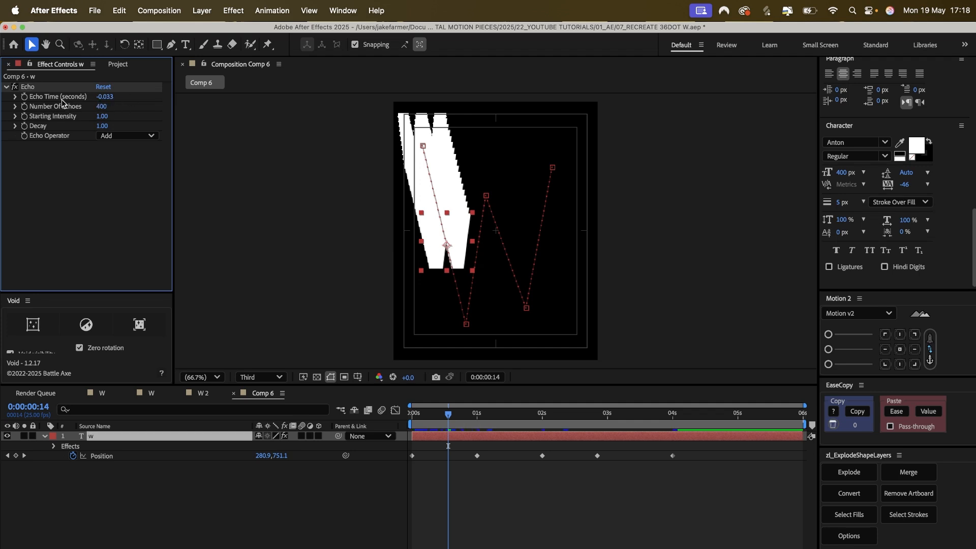
click(102, 125)
click(134, 126)
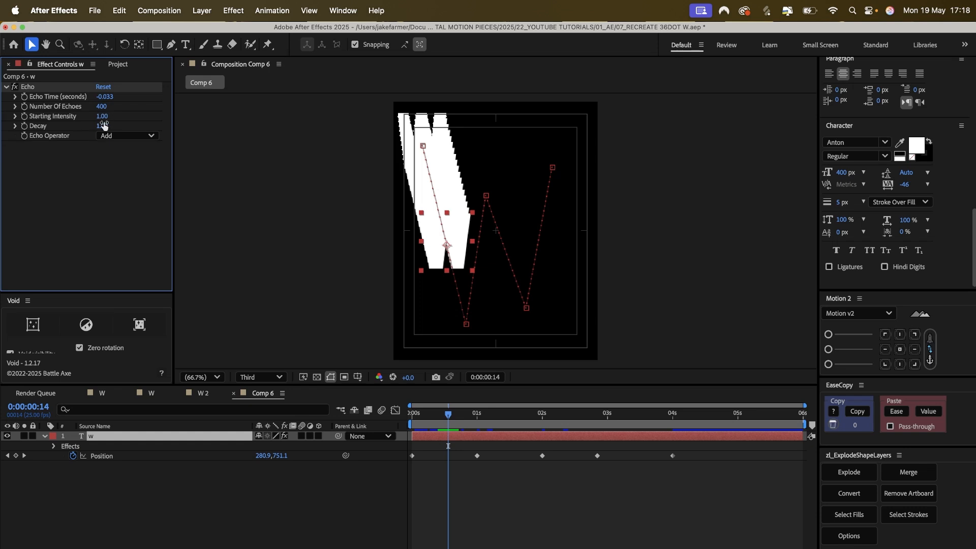
click(130, 136)
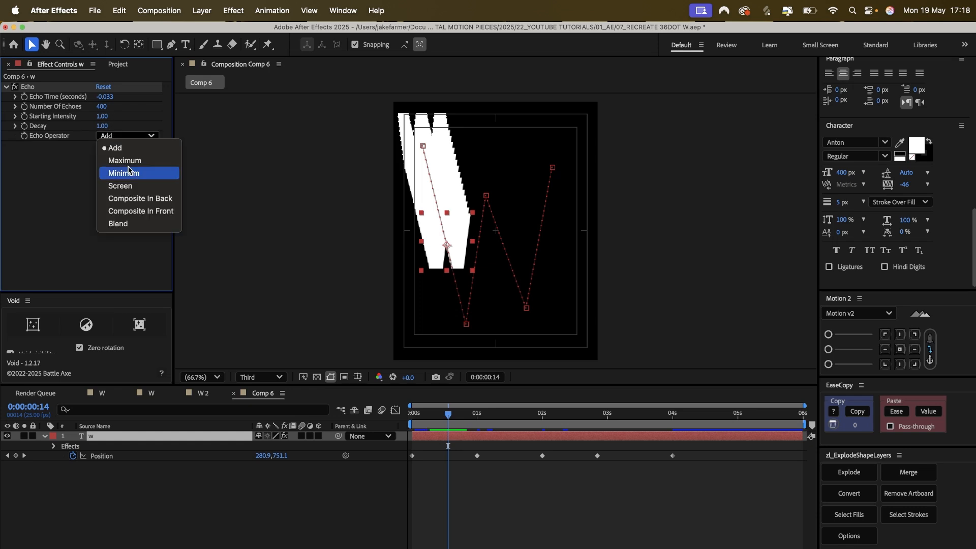
click(125, 211)
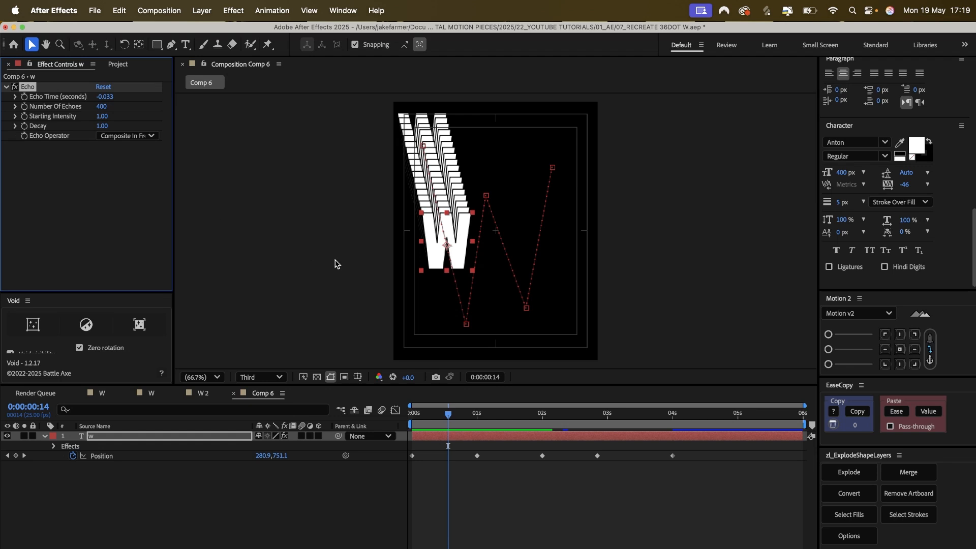
click(420, 422)
key(space)
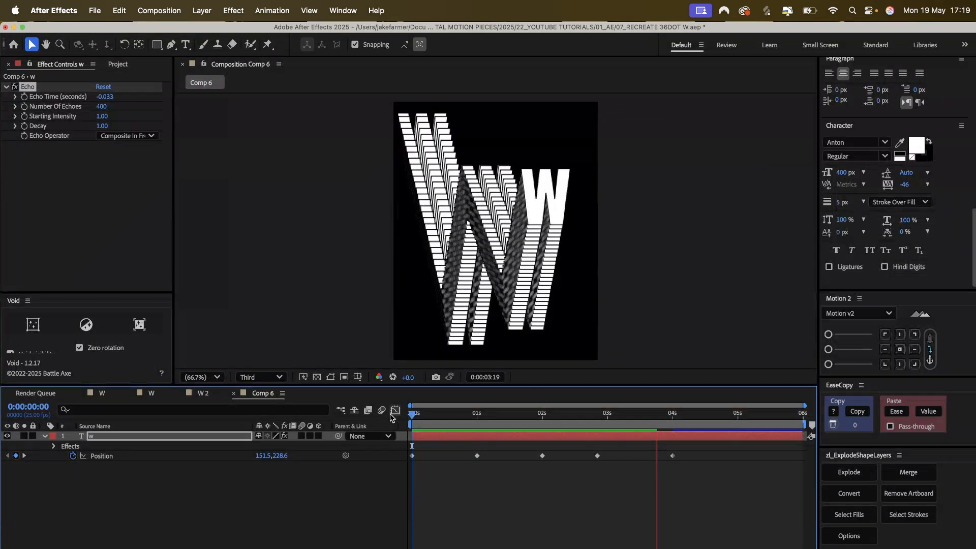
- Reposition the W to about 721.5, 1161.6 at 2 seconds 21 frames and to about 892.5, 300.6 at 4 seconds
click(599, 423)
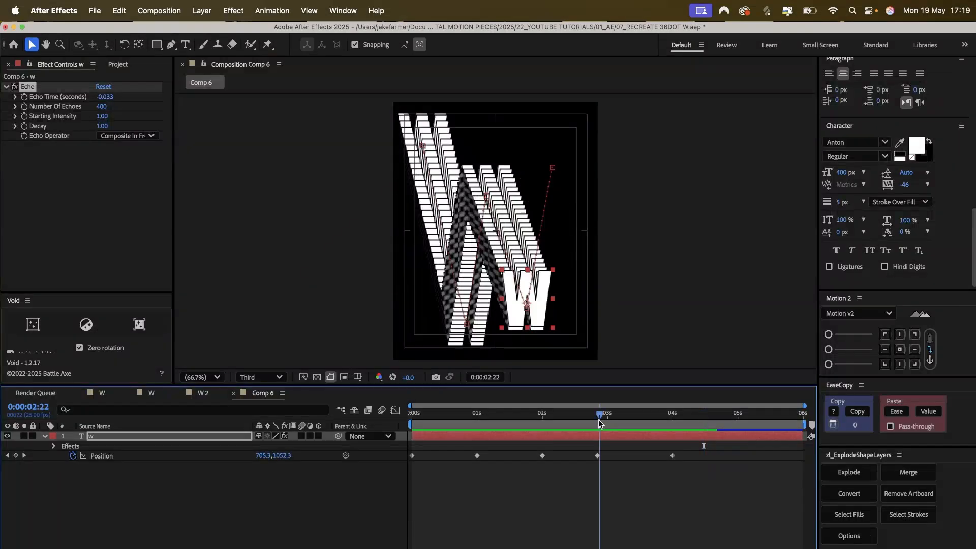
click(598, 456)
drag(549, 305, 542, 314)
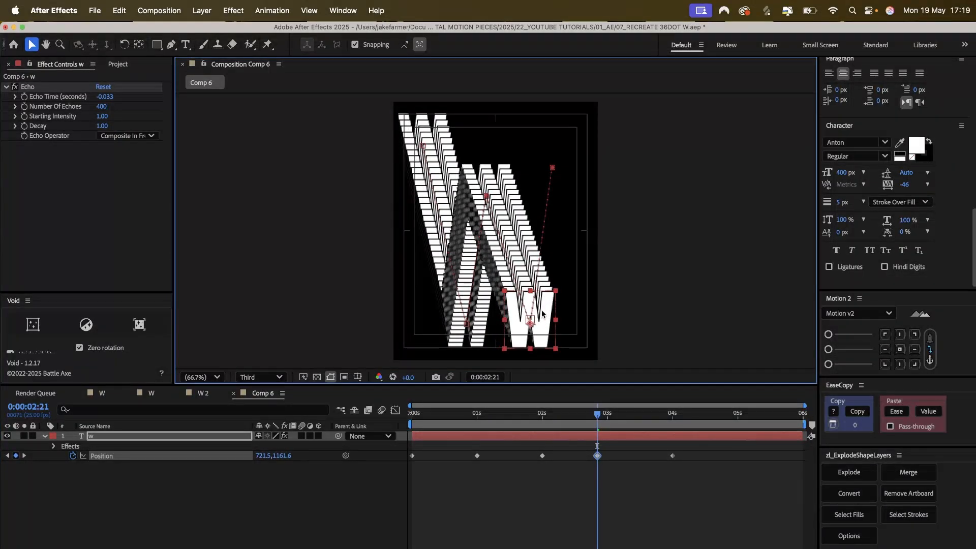
click(672, 413)
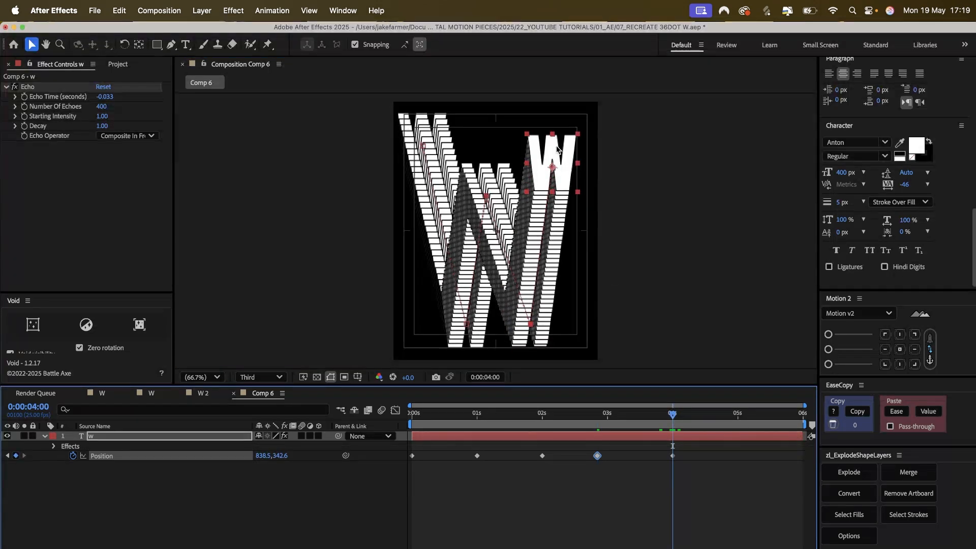
drag(557, 149, 569, 141)
click(648, 169)
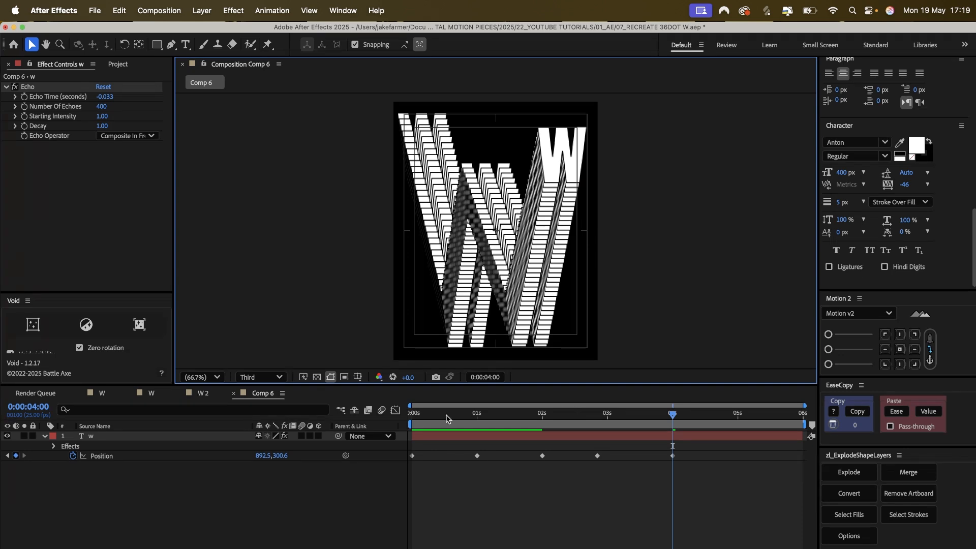
- Preview the echo trail from the start with the repositioned end of the path
drag(702, 452, 384, 462)
click(503, 480)
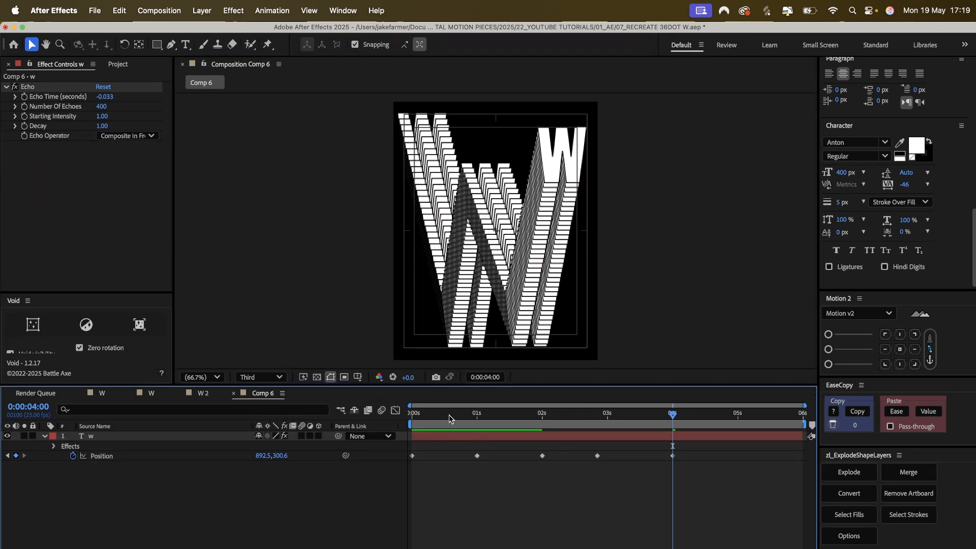
drag(449, 419, 391, 419)
key(space)
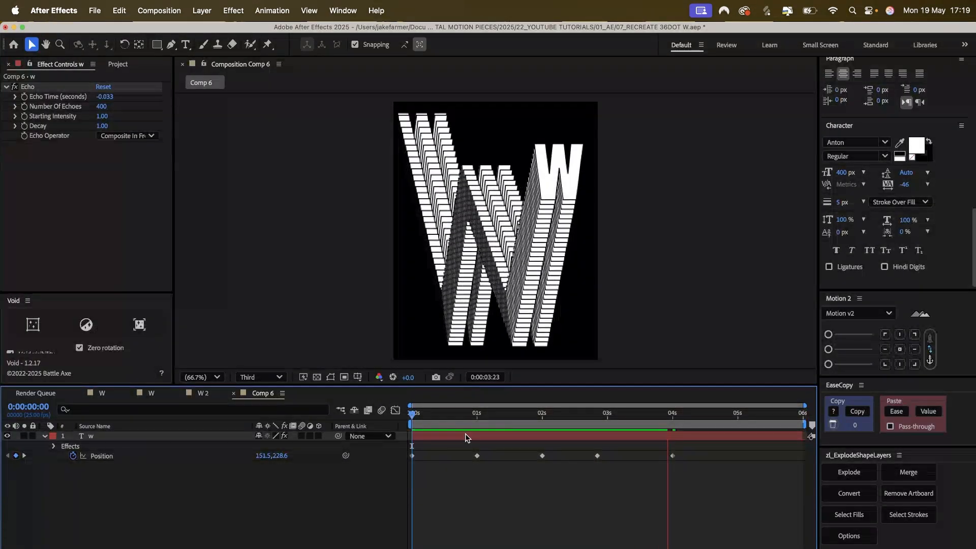
key(space)
- Apply Easy Ease to all Position keyframes of the W layer in the speed graph
drag(697, 446, 417, 461)
click(396, 411)
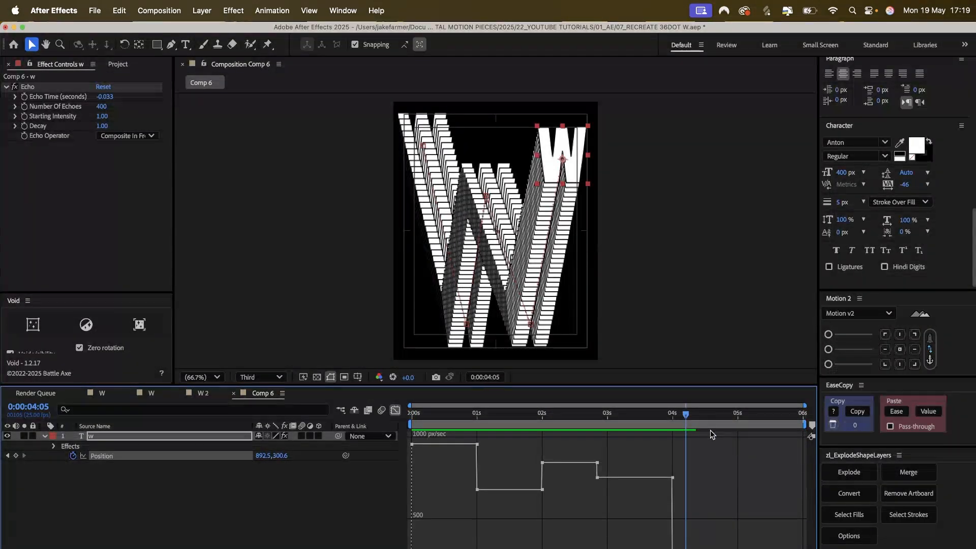
double_click(612, 29)
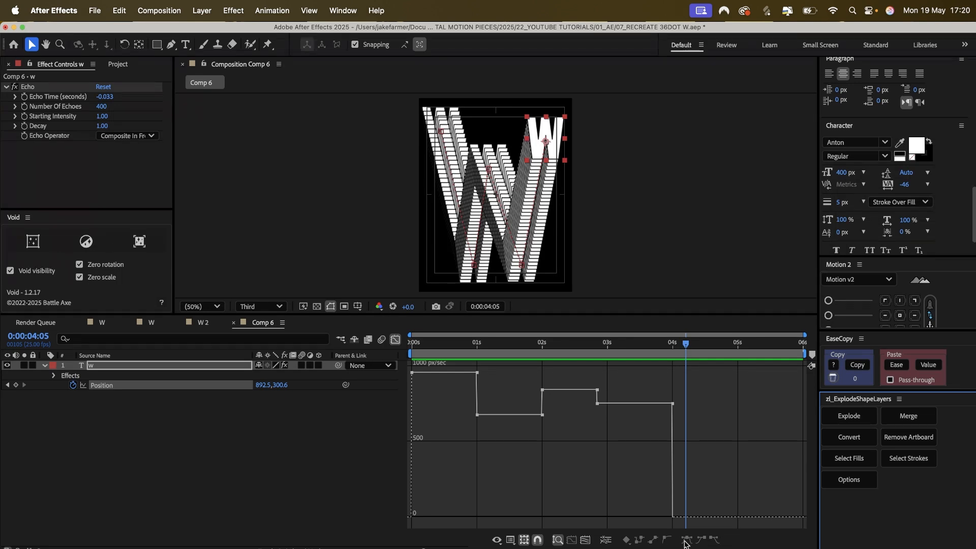
click(685, 373)
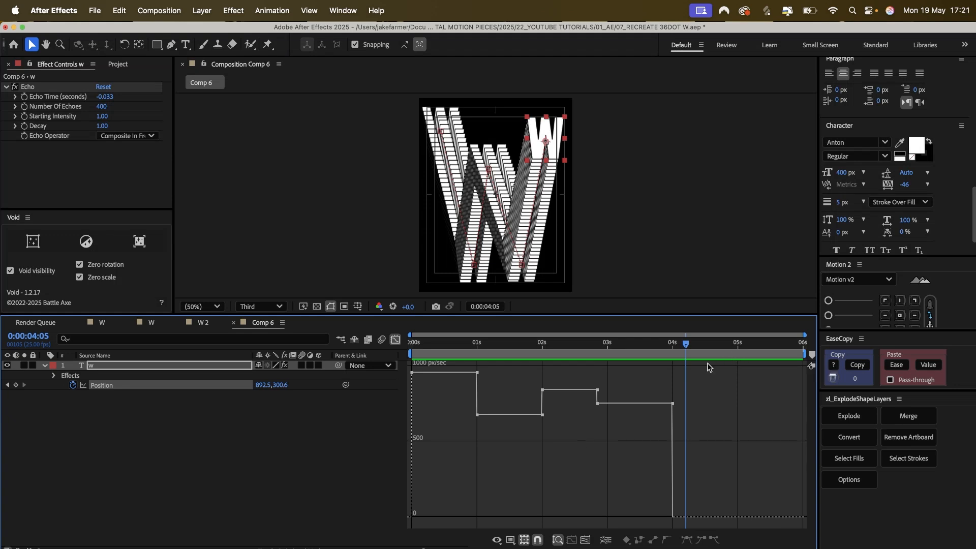
drag(694, 365, 382, 539)
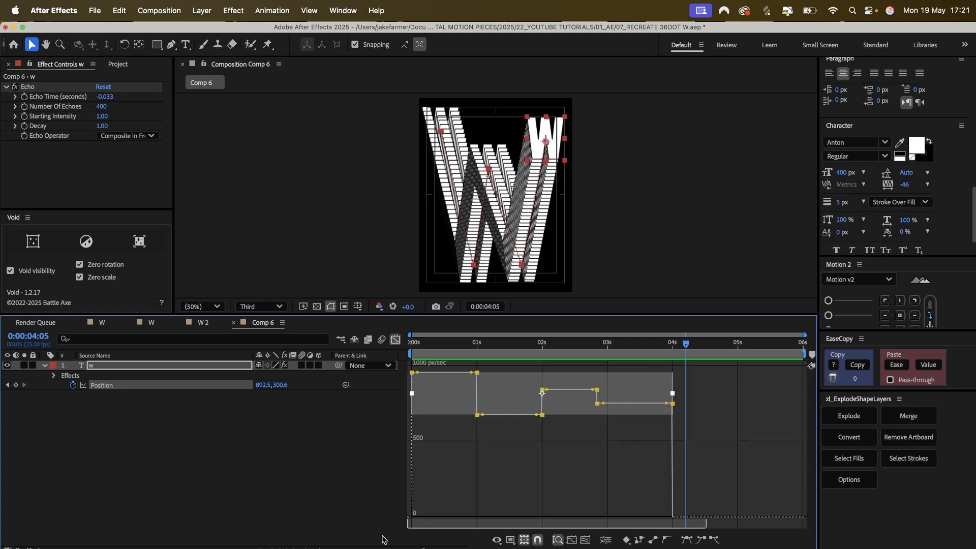
click(687, 540)
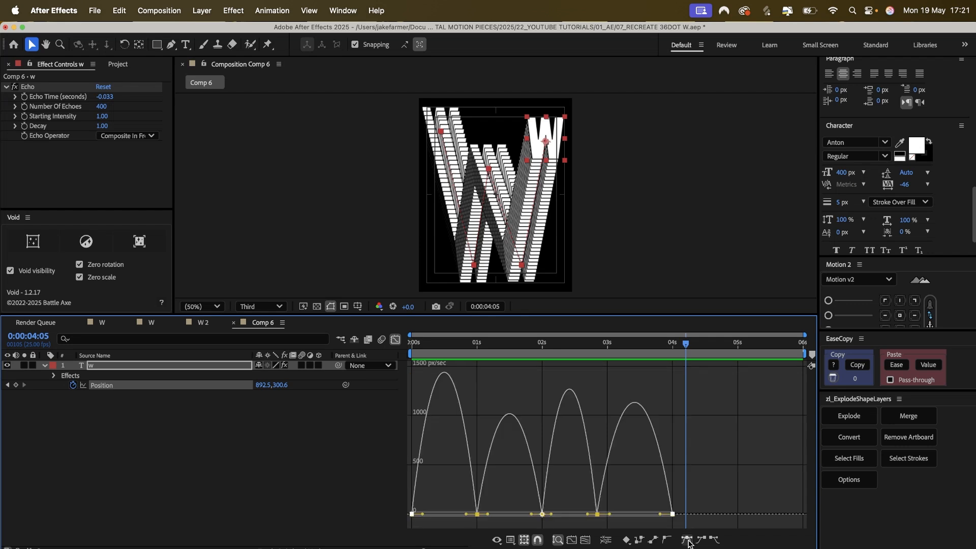
click(710, 459)
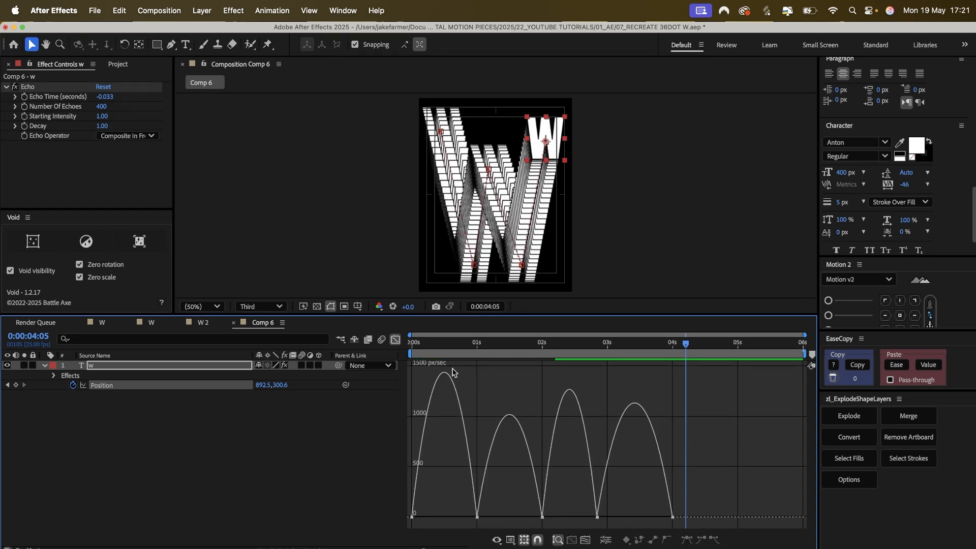
- Sharpen the Position speed curve between 0 and 1 second into a steep peak of about 2800 px/sec near the segment's middle
drag(432, 350, 410, 348)
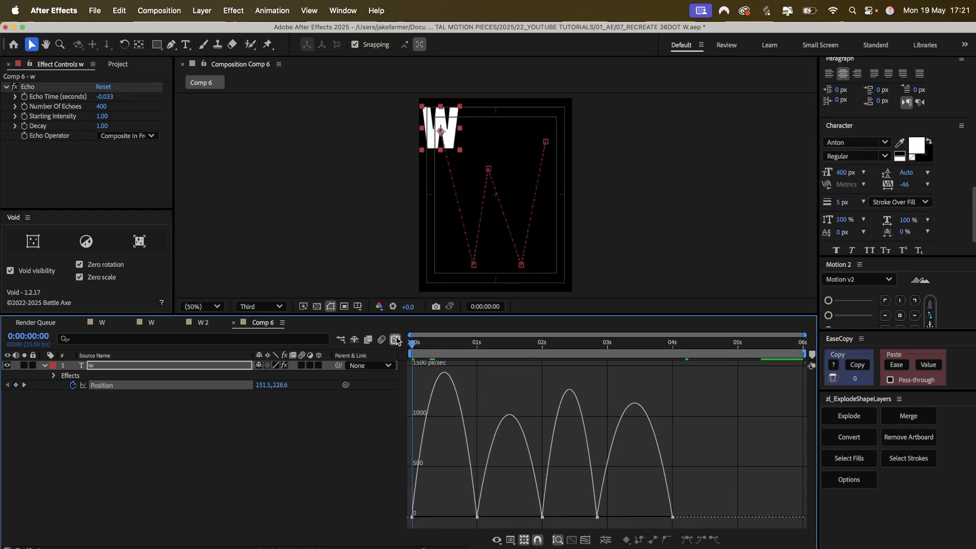
click(477, 517)
drag(466, 517, 432, 517)
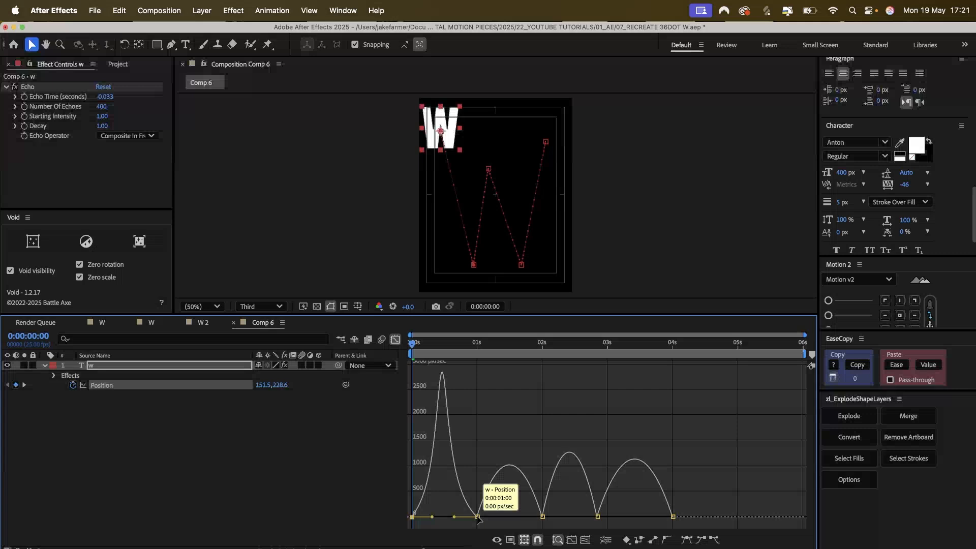
click(477, 517)
key(space)
key(space)
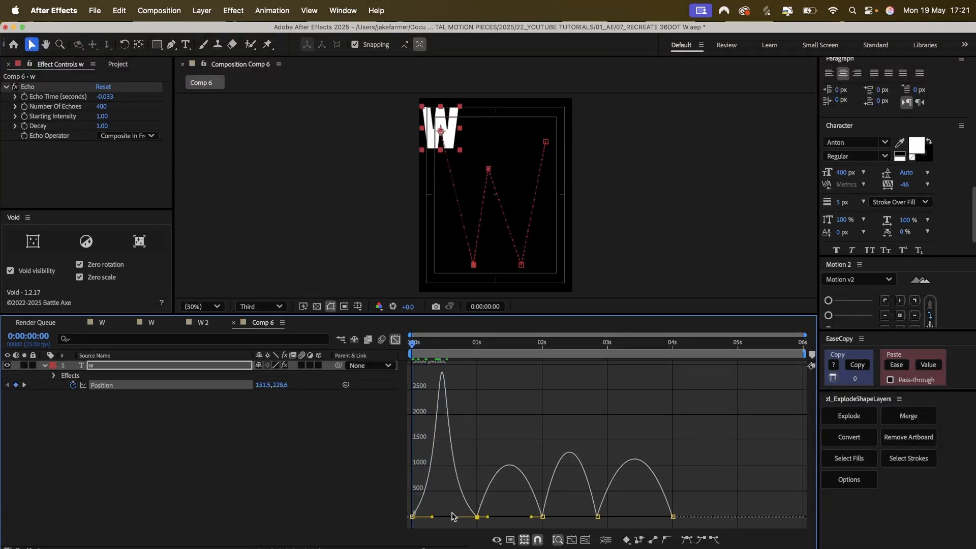
- Extend the easing handles of the remaining three segments to sharpen their speed peaks to about 1700, 1950 and 1750 px/sec
drag(489, 518, 582, 517)
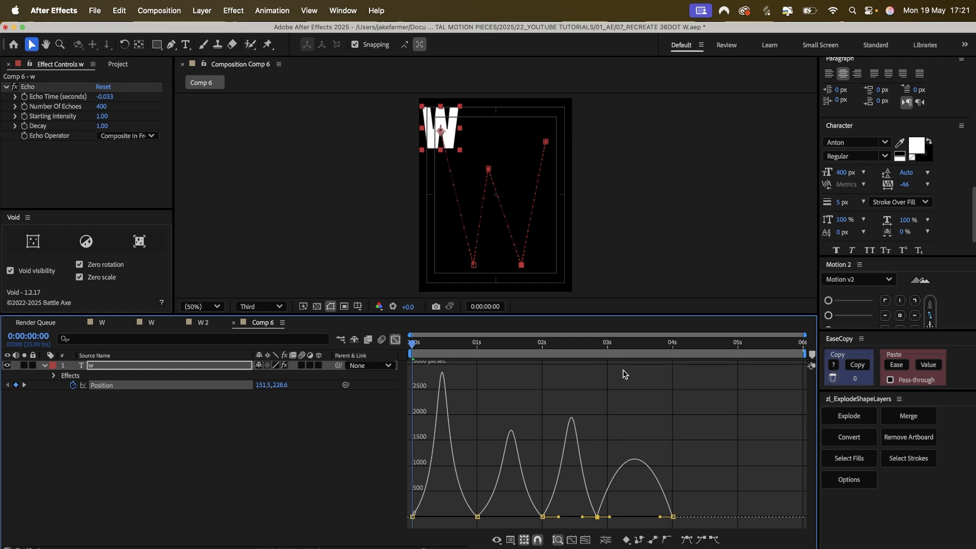
click(639, 344)
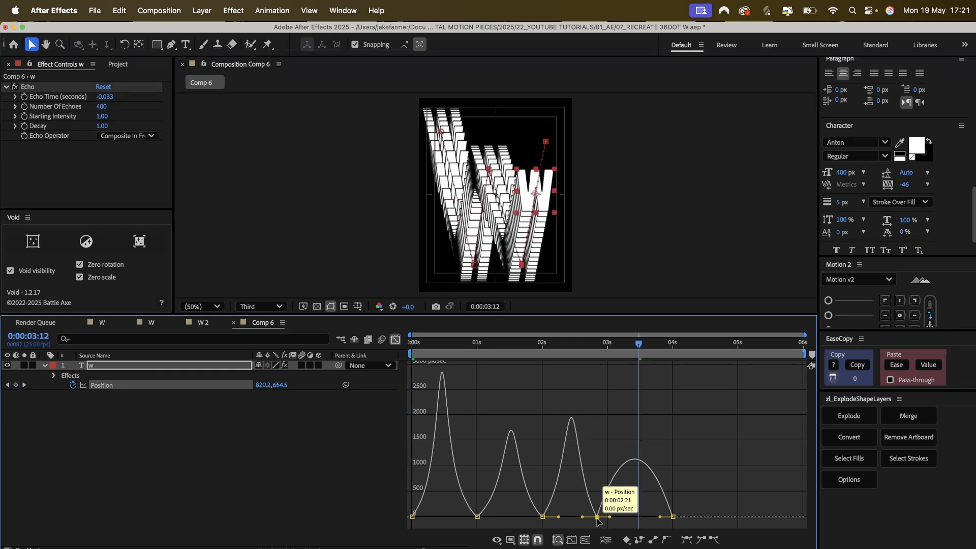
drag(610, 518, 649, 517)
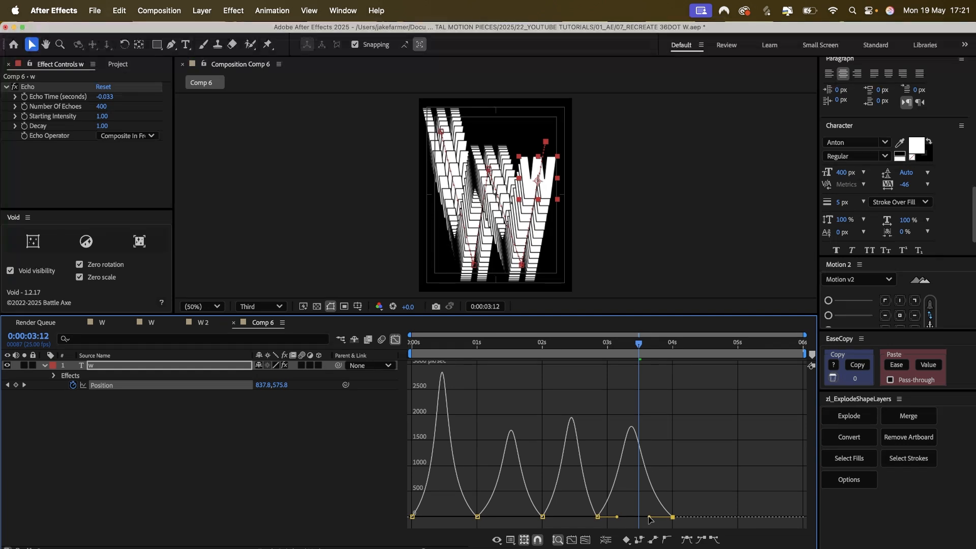
- Preview the eased letter animation with its echo trail from the start
drag(464, 346, 382, 349)
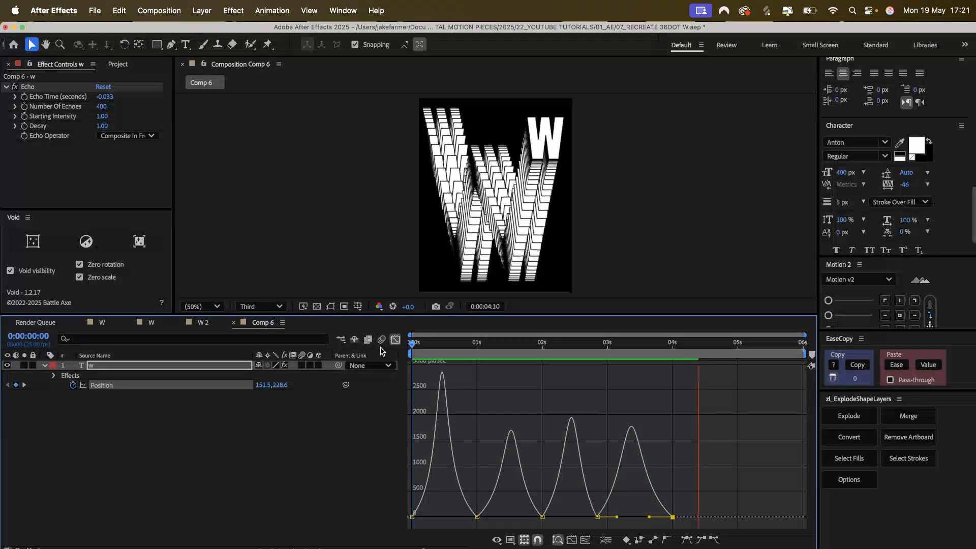
key(space)
key(Home)
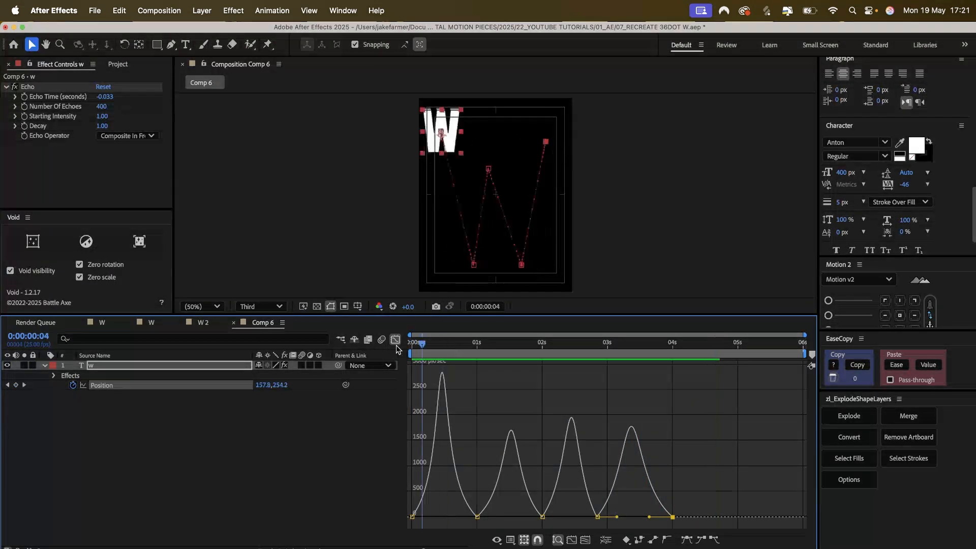
- Shift the last four Position keyframes about one second later, with the first of them just past 2 seconds
click(396, 340)
drag(694, 377, 544, 392)
key(space)
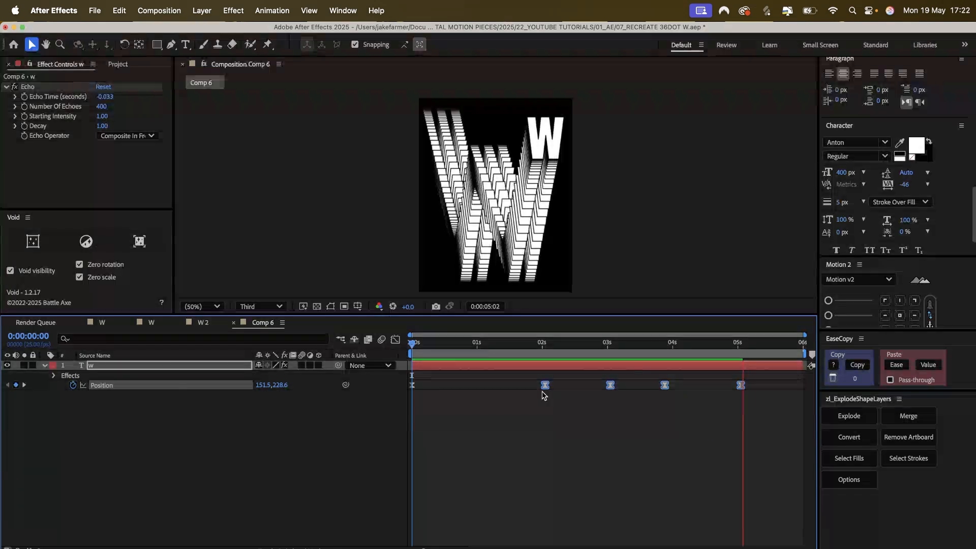
- Preview the retimed animation with the longer first stroke from the start
drag(613, 337, 411, 347)
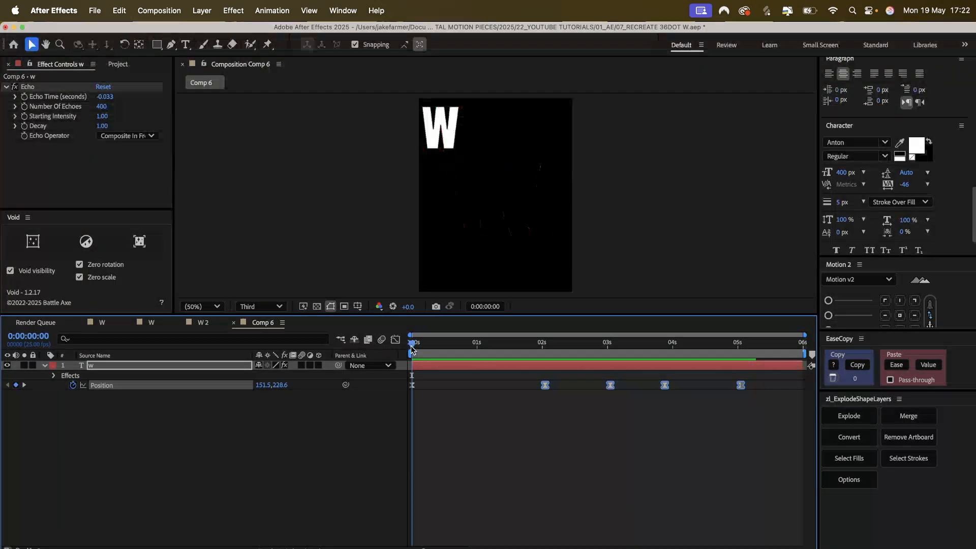
key(space)
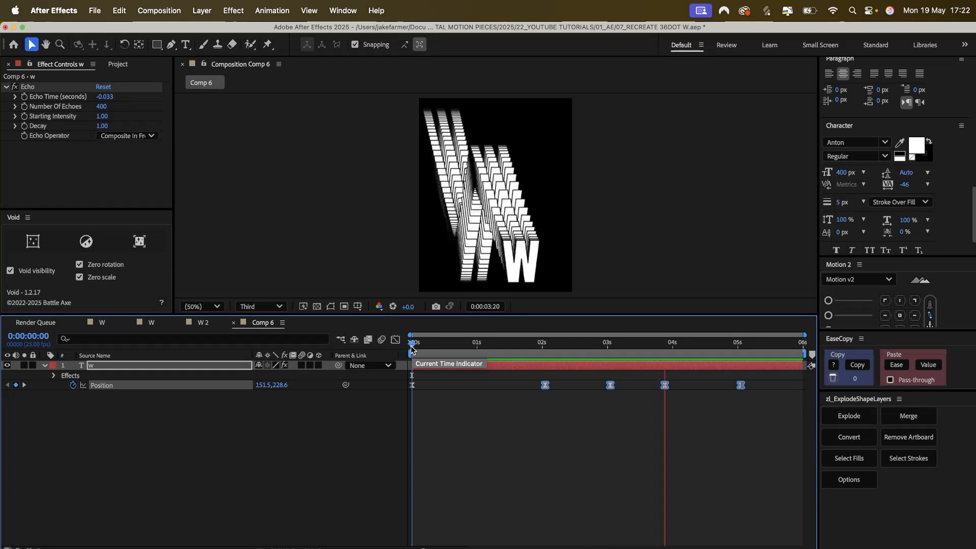
key(space)
key(space)
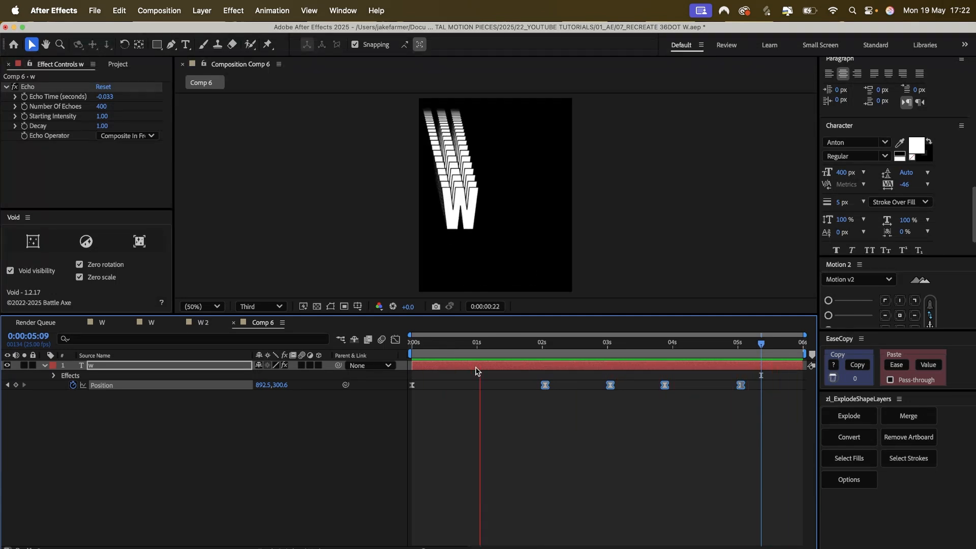
key(space)
drag(483, 348, 383, 353)
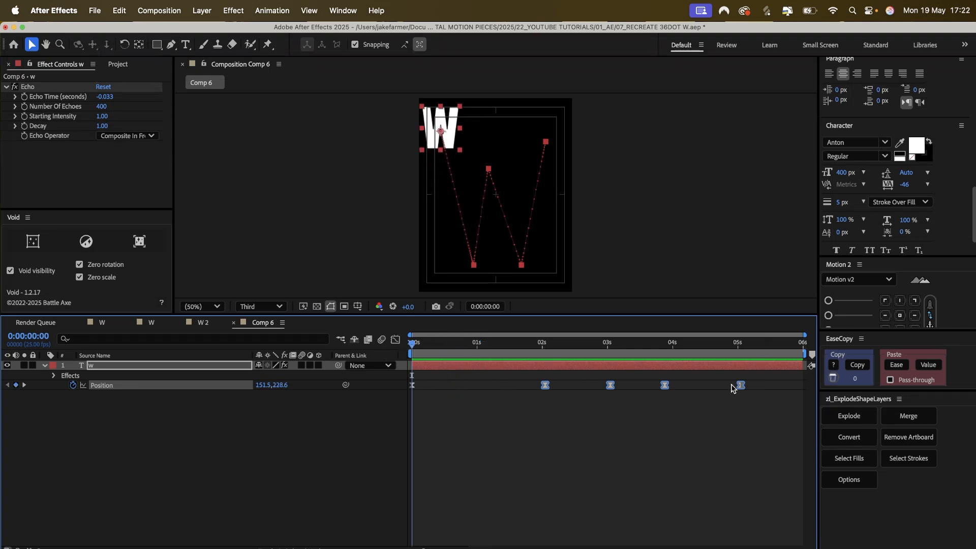
- Compress the timing of all Position keyframes proportionally so the last falls just after 1 second, and preview the wider echo spacing
key(super+z)
drag(755, 376, 378, 390)
drag(741, 385, 484, 385)
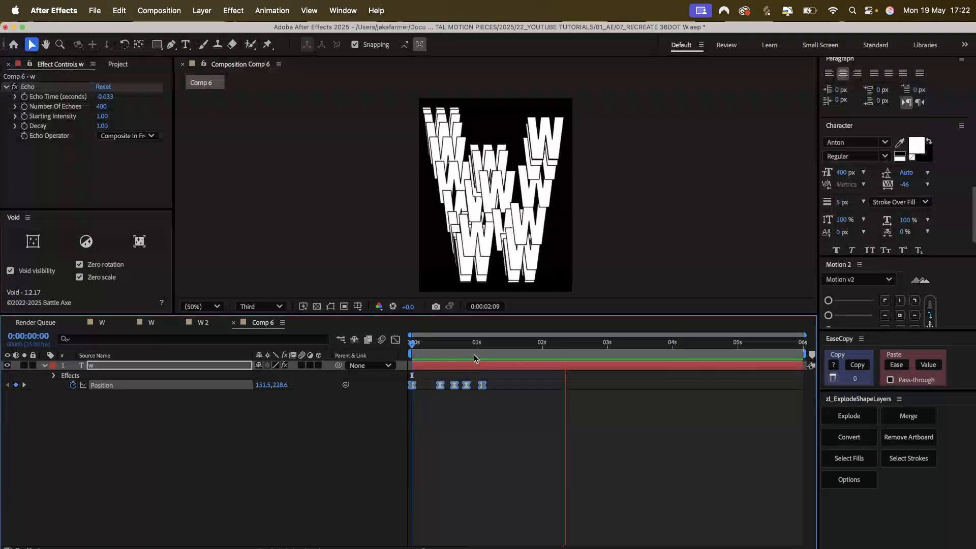
key(space)
key(Home)
- Stretch the timing of all Position keyframes proportionally so the last falls at 5 seconds 13 frames, and preview the denser trail
drag(482, 385, 772, 385)
key(space)
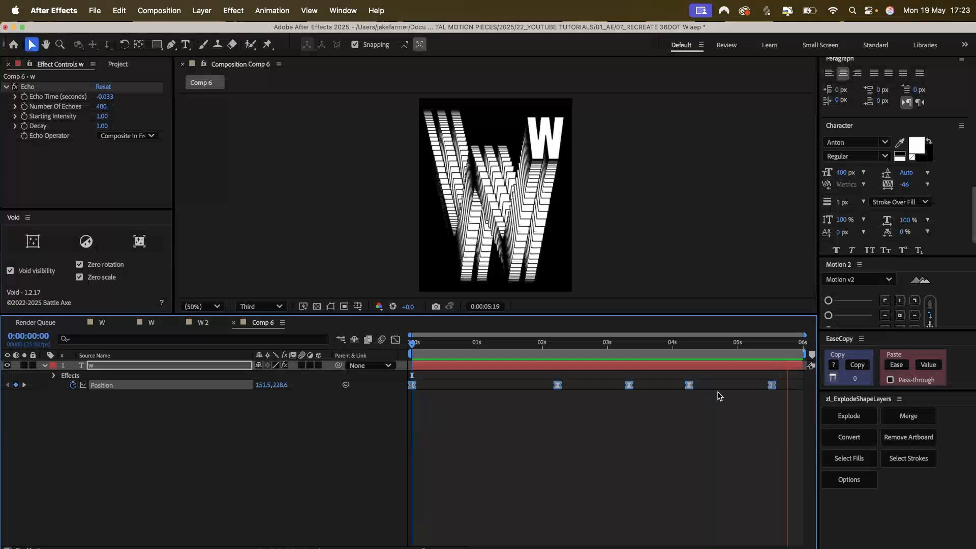
key(space)
- Move the W at the final Position keyframe, at 5 seconds 13 frames, to about 904.5, 244.6
click(773, 349)
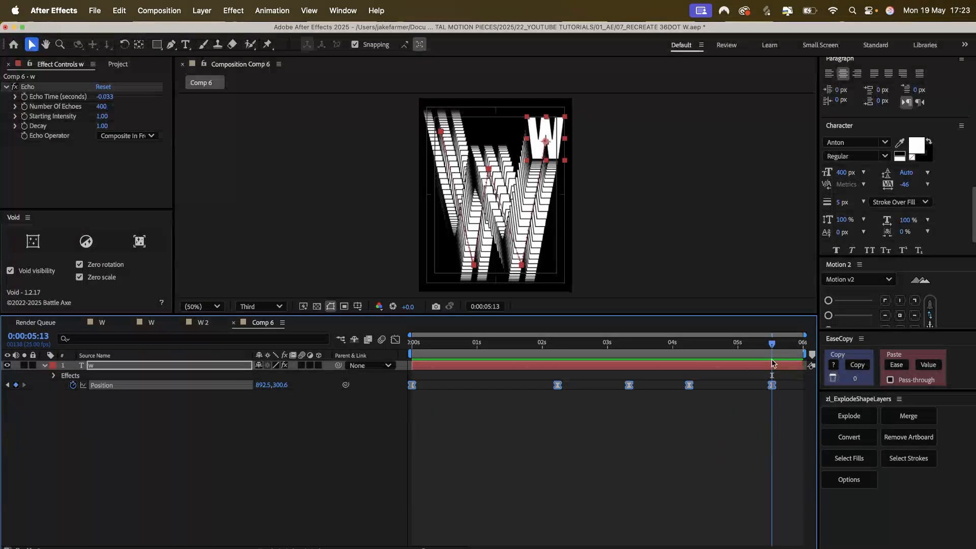
click(773, 391)
click(773, 385)
click(548, 127)
drag(548, 128, 550, 119)
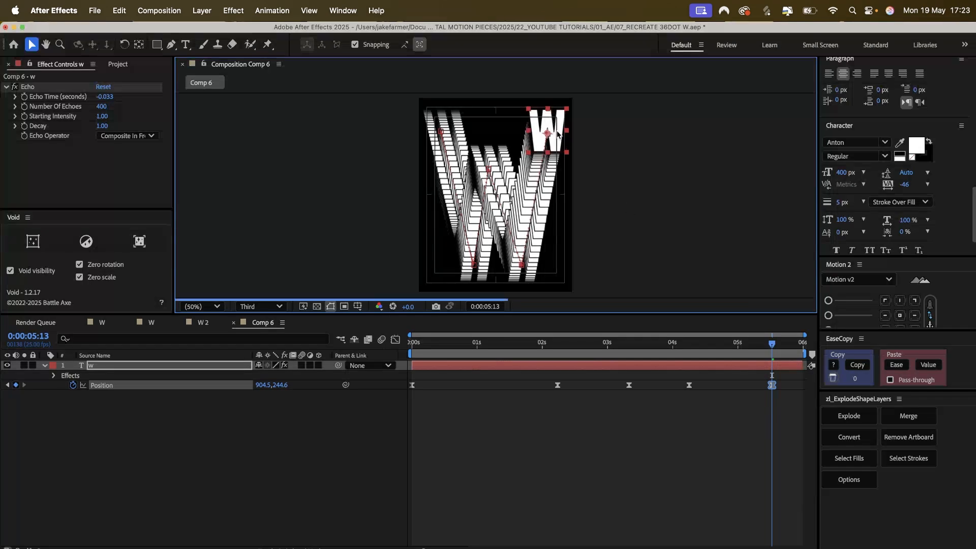
- Move the final Position keyframe to 6 seconds and preview the slower last stroke
click(692, 426)
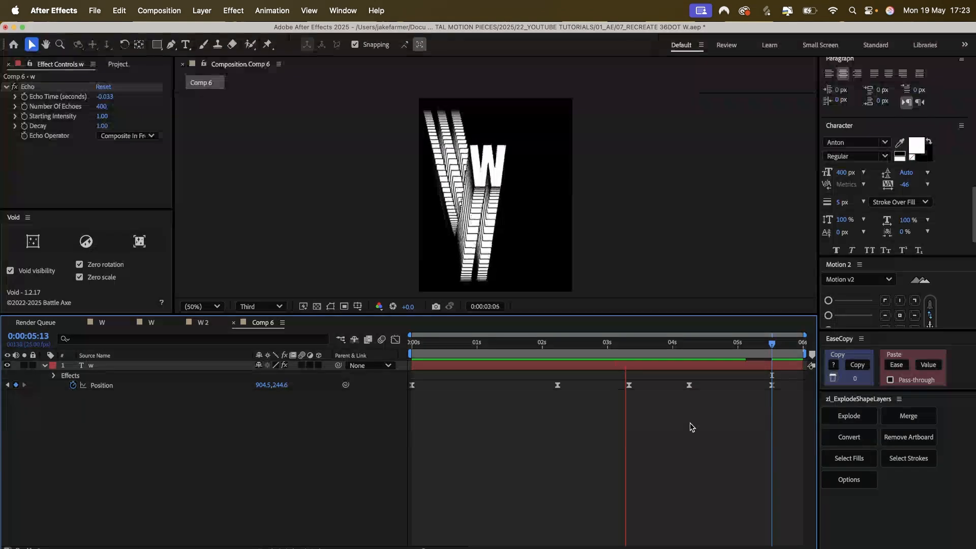
drag(771, 385, 805, 390)
key(super+z)
key(super+z)
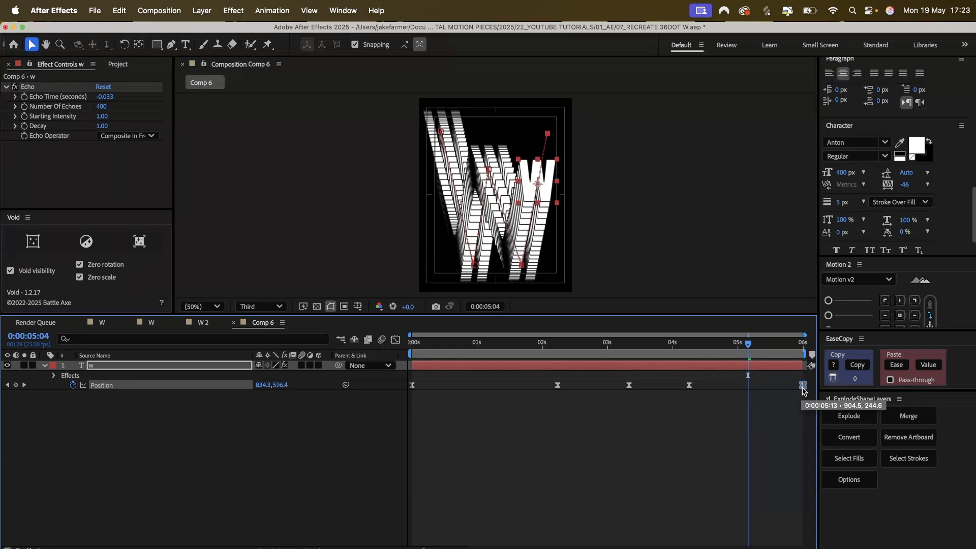
key(space)
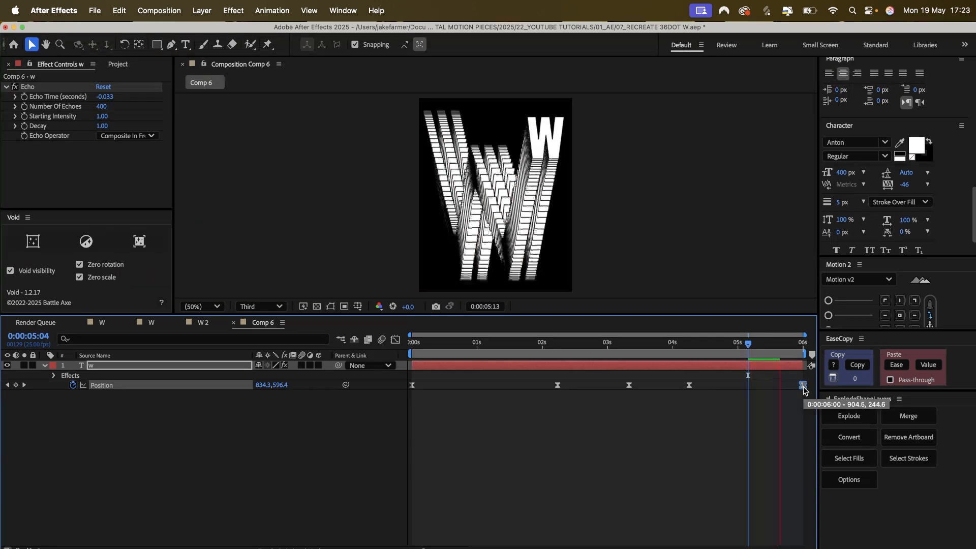
key(space)
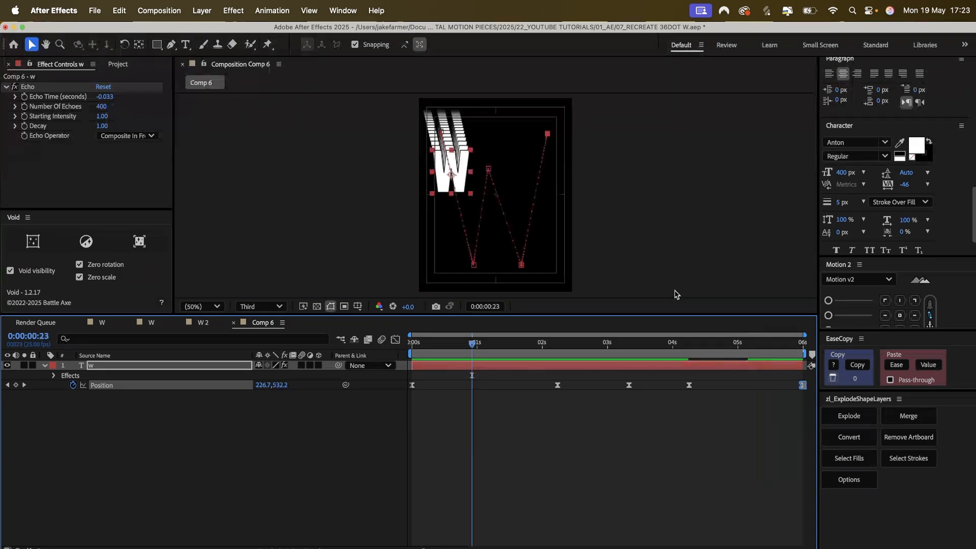
- Set the composition's duration to 0:00:10:00
click(155, 9)
click(159, 10)
click(162, 47)
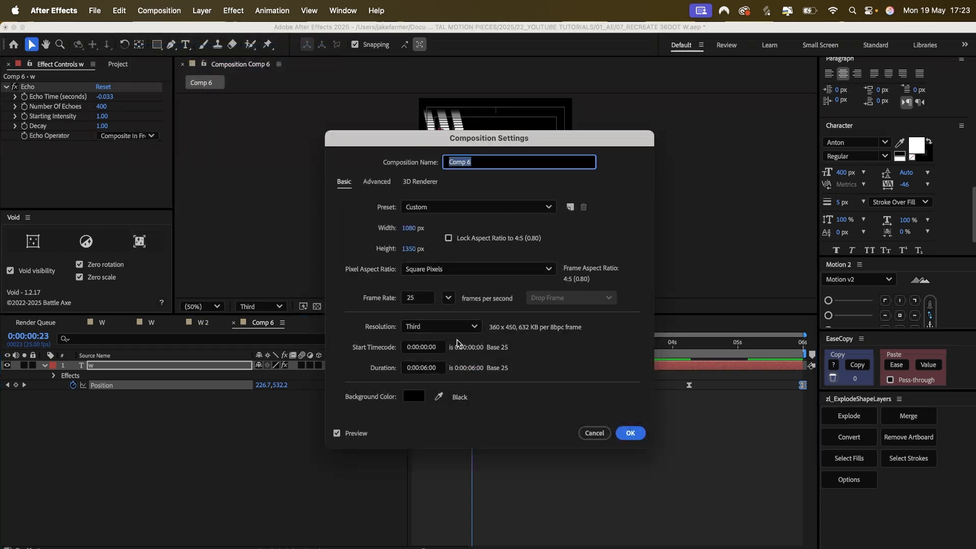
click(426, 368)
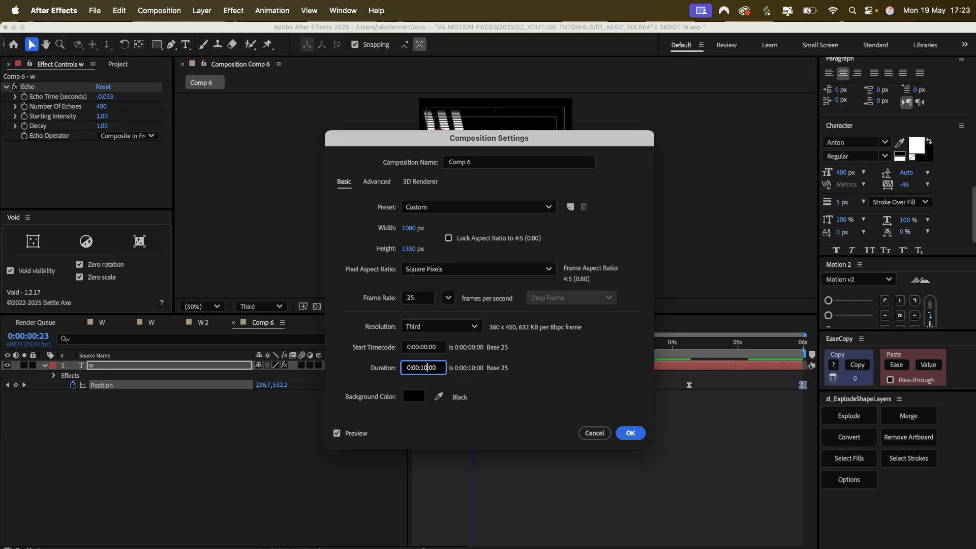
key(Return)
- Extend the end of the W layer to just past 7 seconds and preview the last stroke
scroll(701, 464, right, 6)
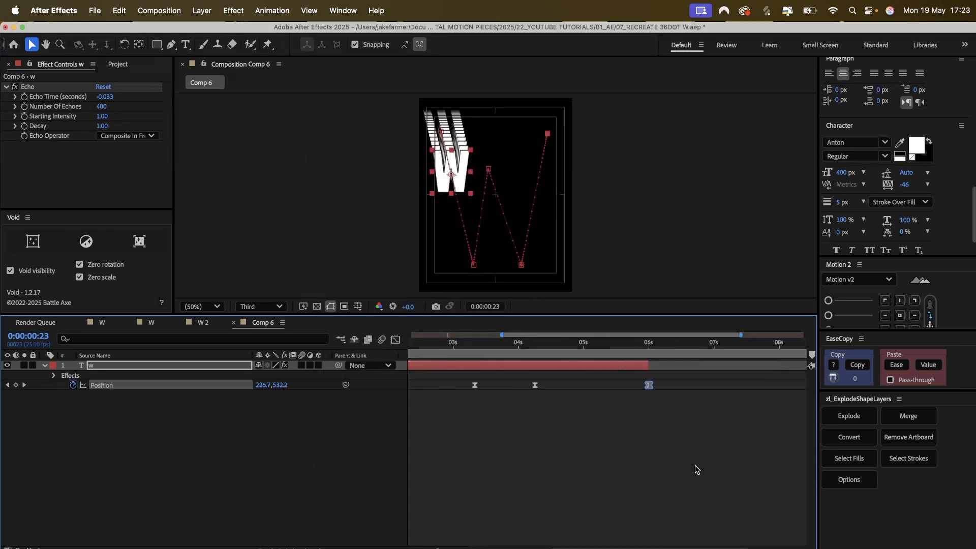
click(604, 344)
drag(633, 364, 708, 366)
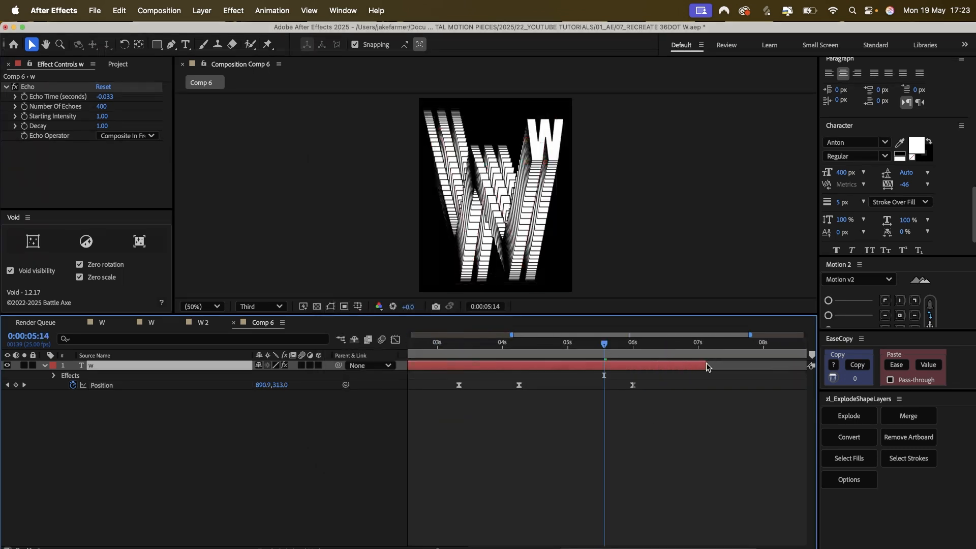
key(space)
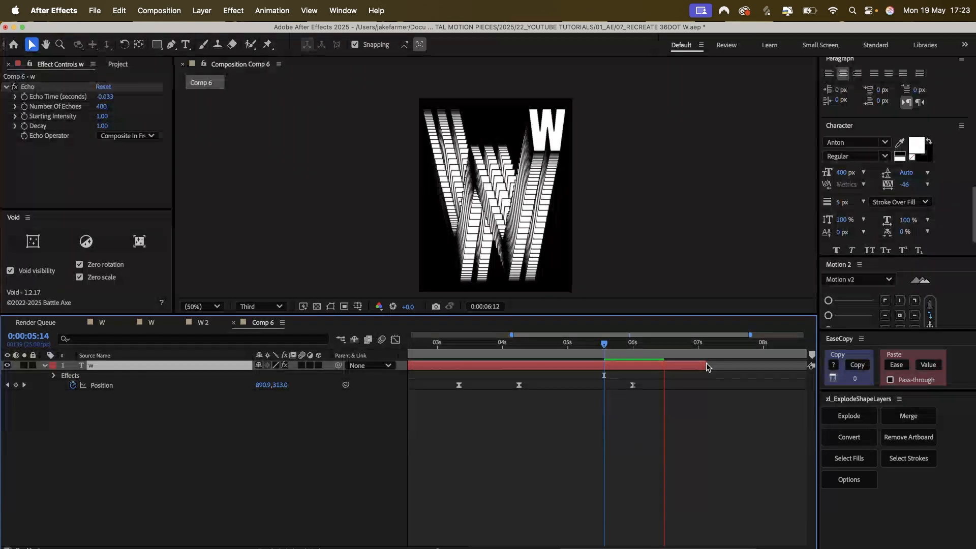
key(space)
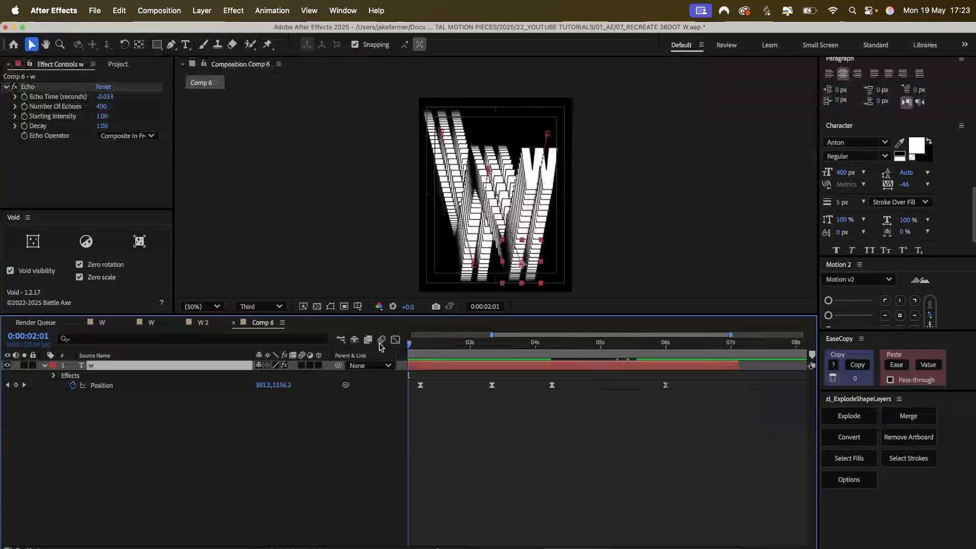
- Preview the lengthened W animation from the start and fit the full duration in the timeline
key(Home)
key(space)
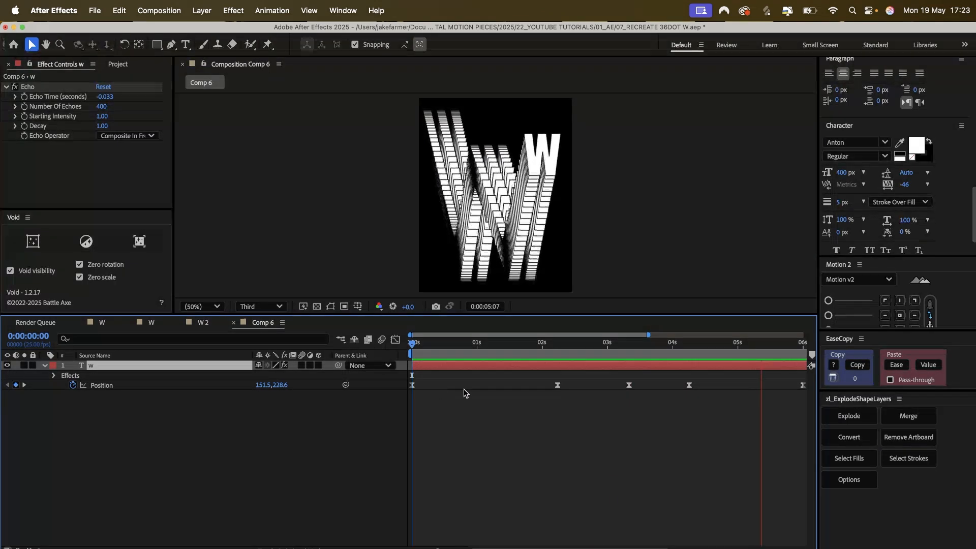
key(space)
key(')
key(;)
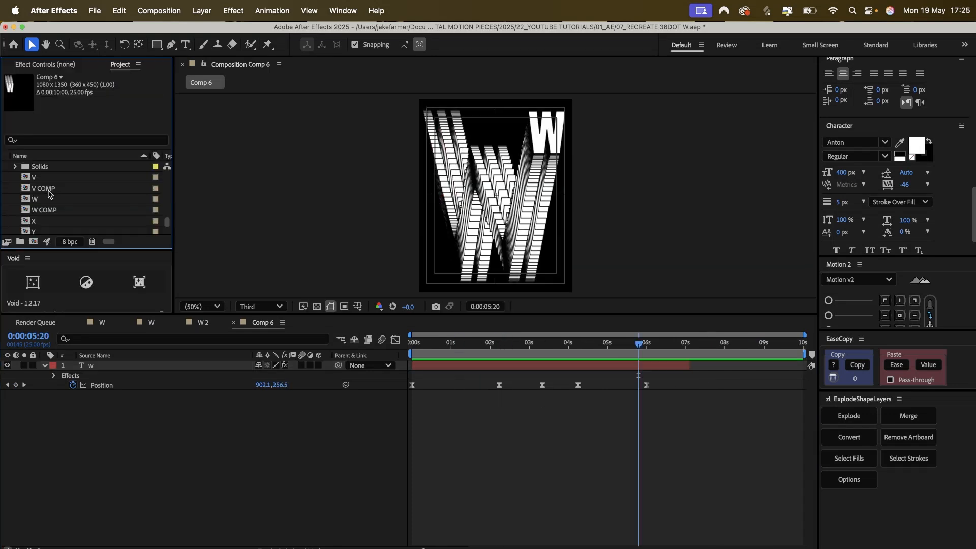
- Open the original W composition, fit it to the viewer and play it to examine its motion path and echo trail
double_click(35, 198)
key(space)
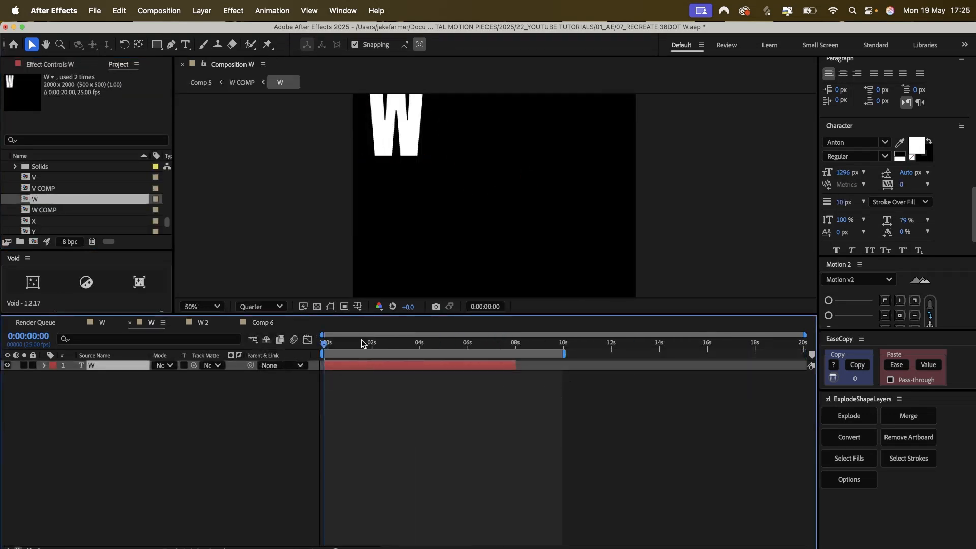
click(202, 305)
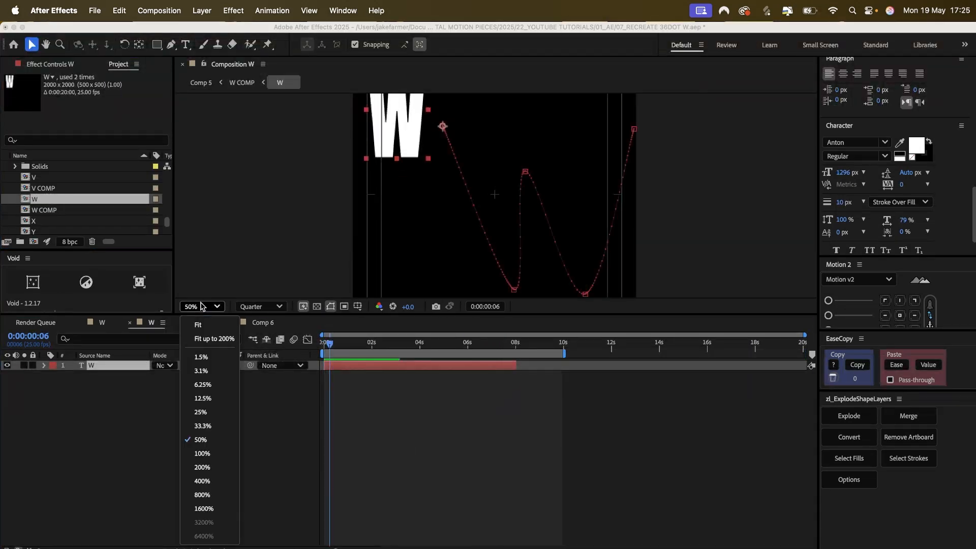
click(195, 336)
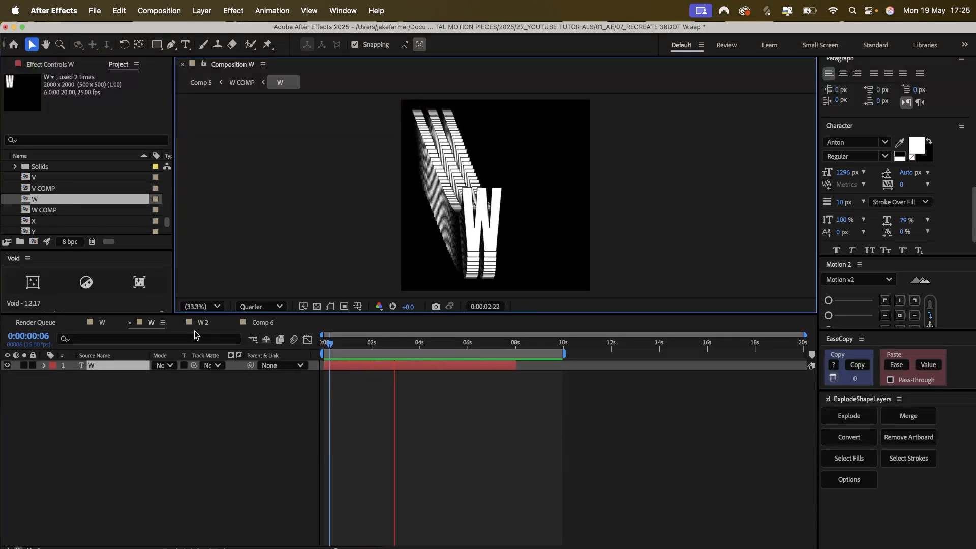
key(space)
key(space)
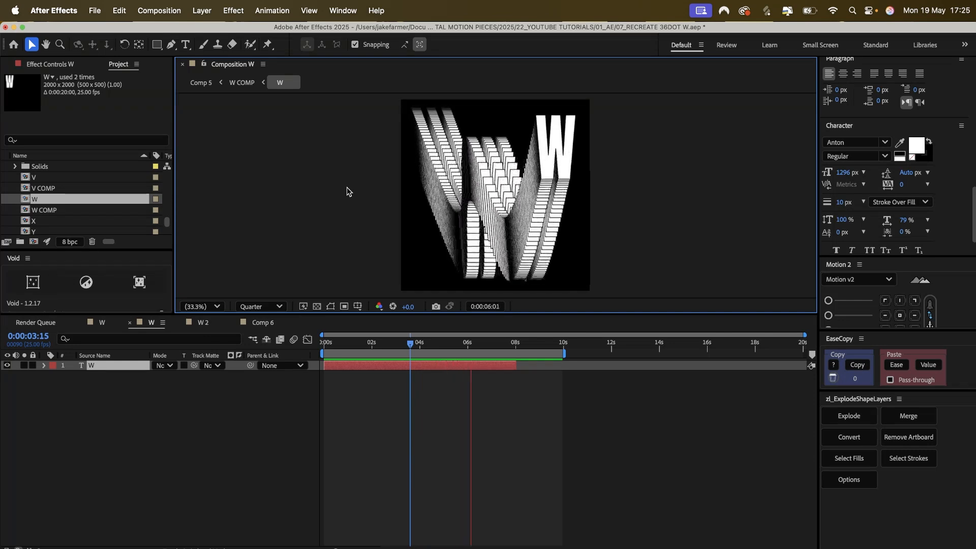
key(space)
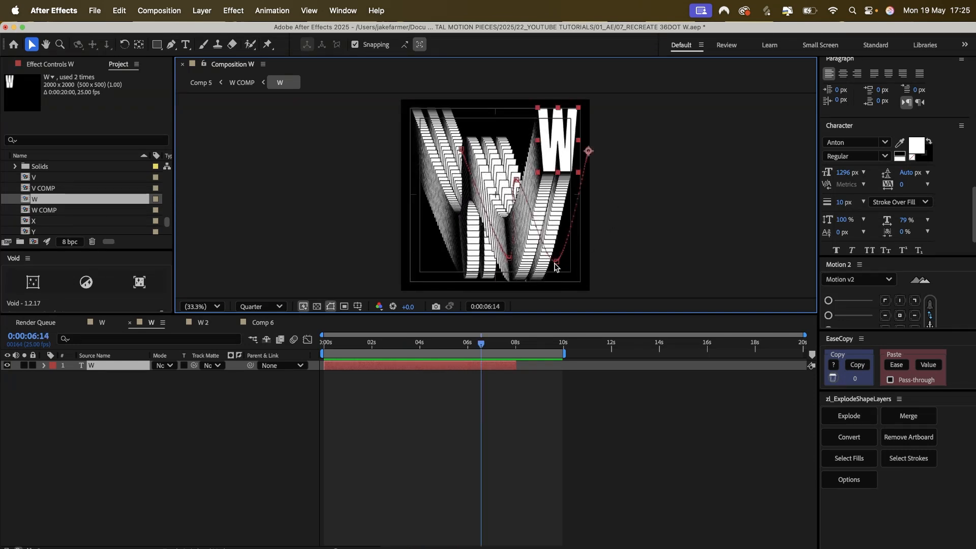
key(.)
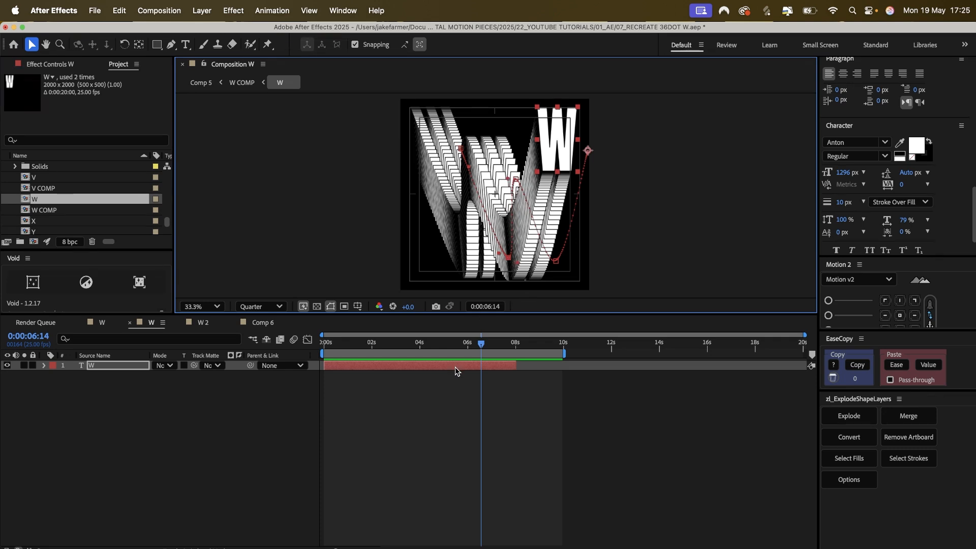
click(460, 392)
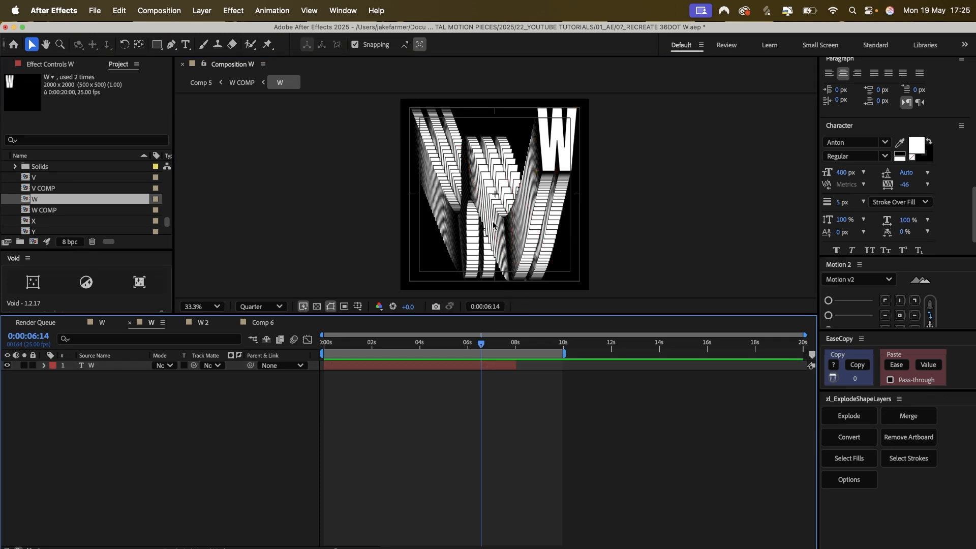
- Convert the first lower point of the w layer's motion path in W REMAKE 2 to a smooth curve and adjust its handles
click(349, 367)
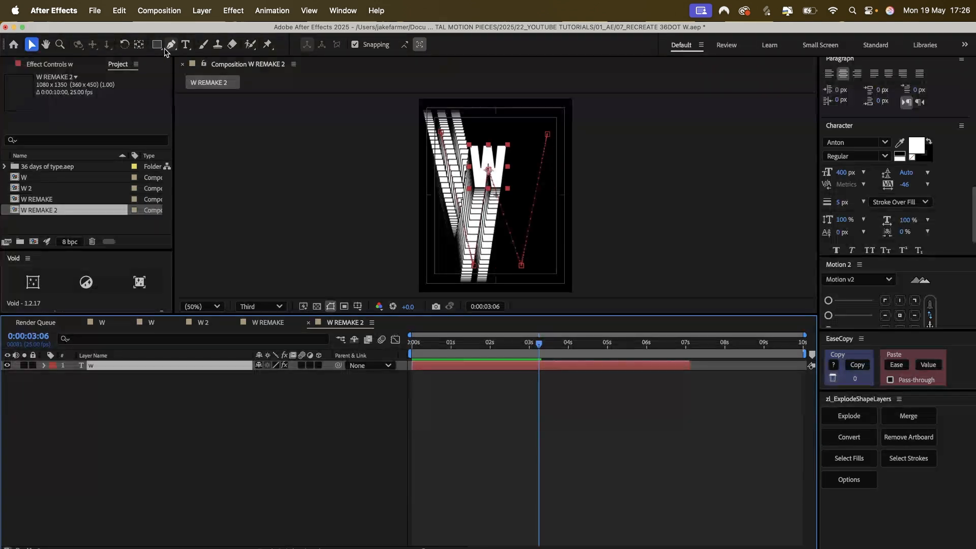
click(170, 45)
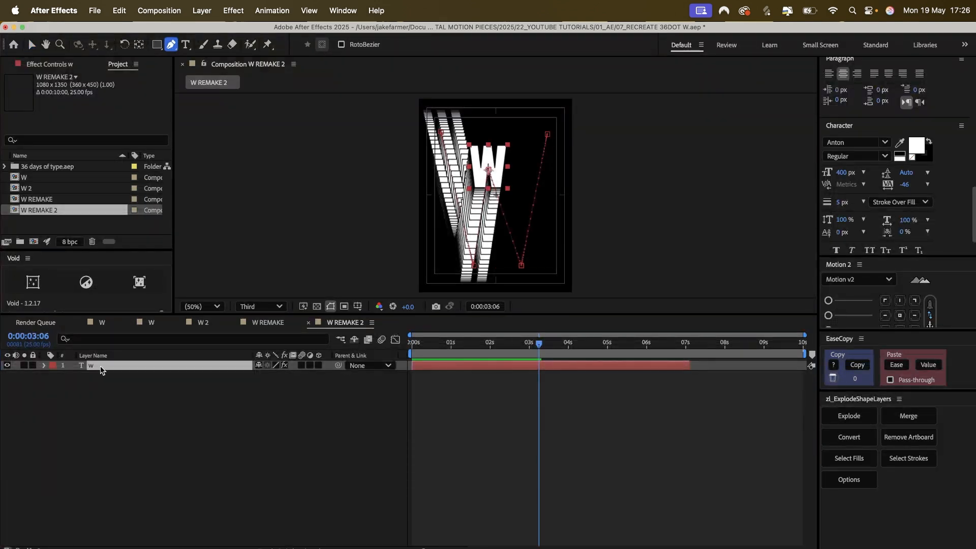
click(171, 45)
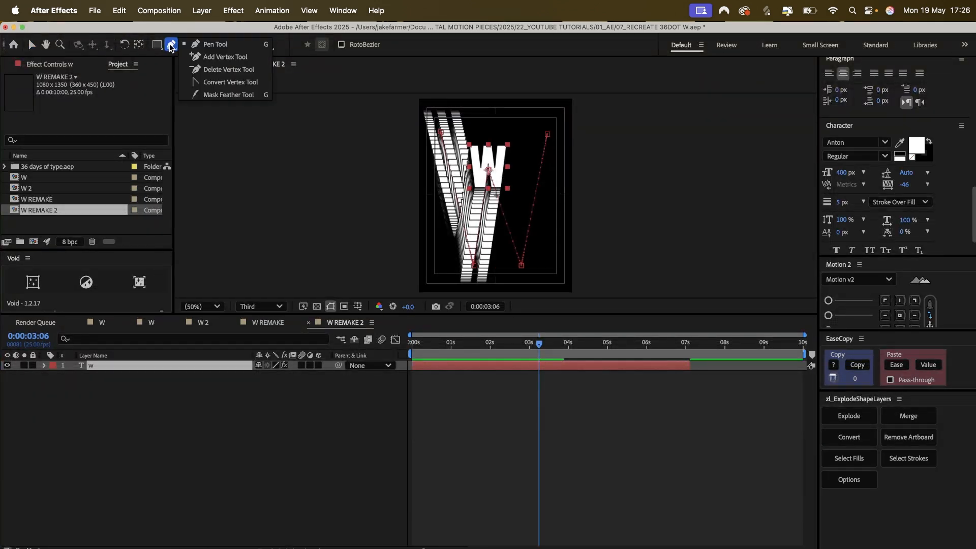
click(224, 83)
drag(475, 268, 479, 269)
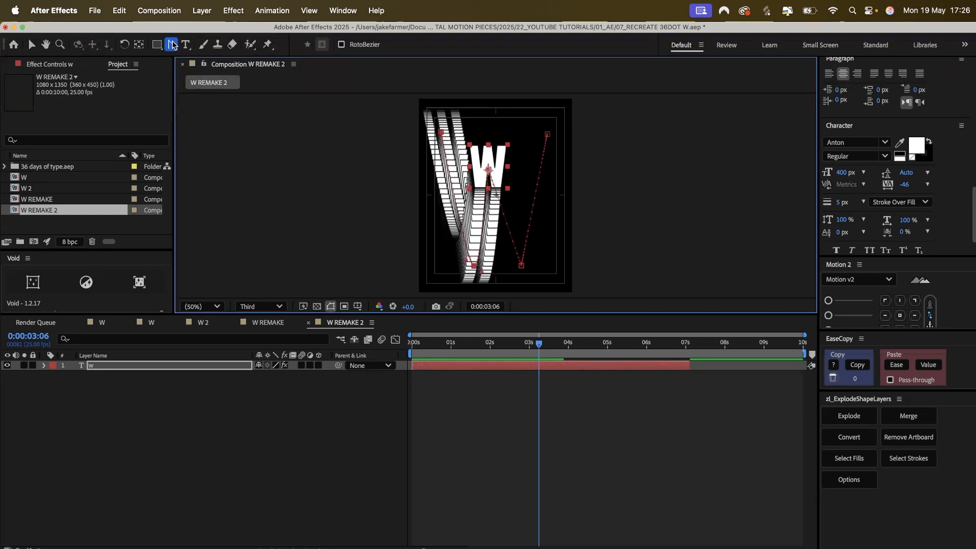
click(31, 45)
drag(467, 261, 457, 264)
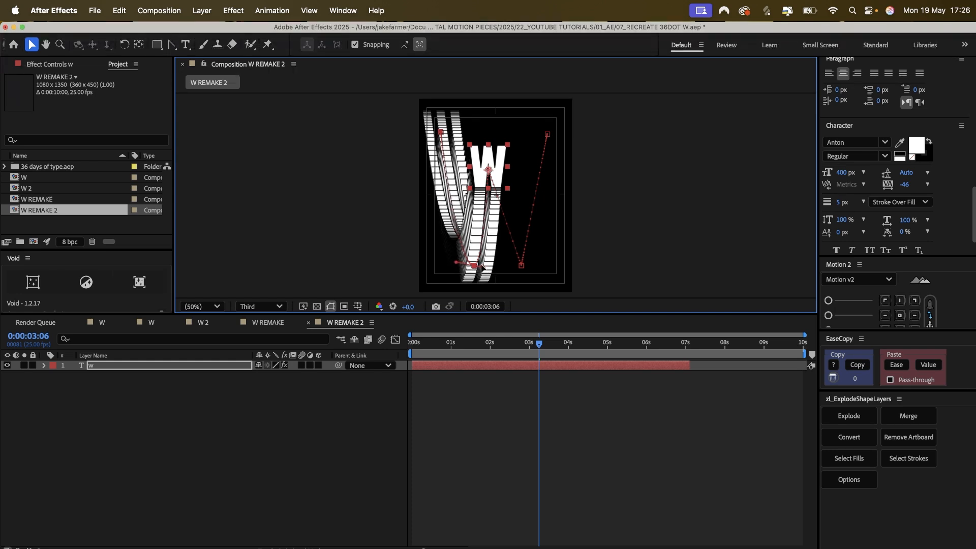
drag(482, 264, 481, 268)
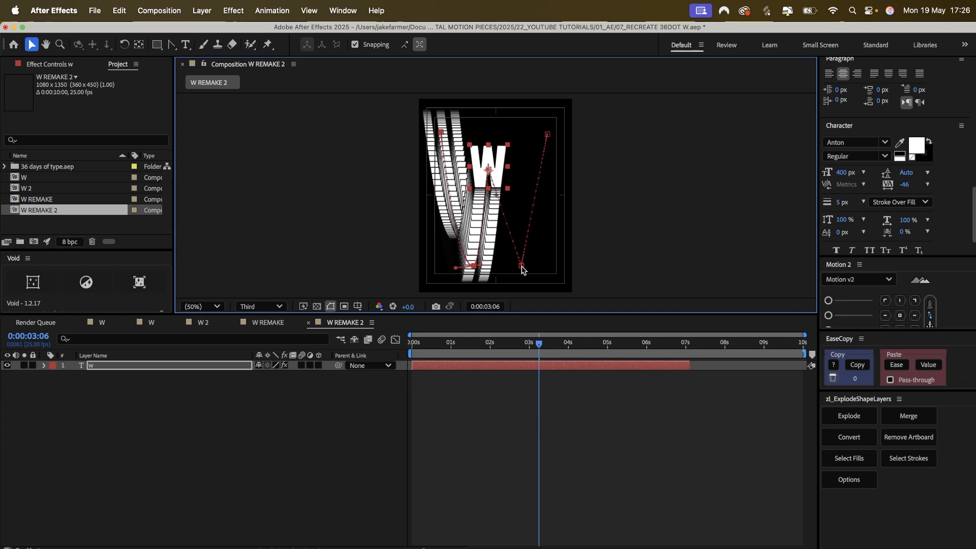
- Convert the second lower point of the motion path to a smooth curve, refine its handles and preview the rounded trail
click(171, 45)
click(522, 266)
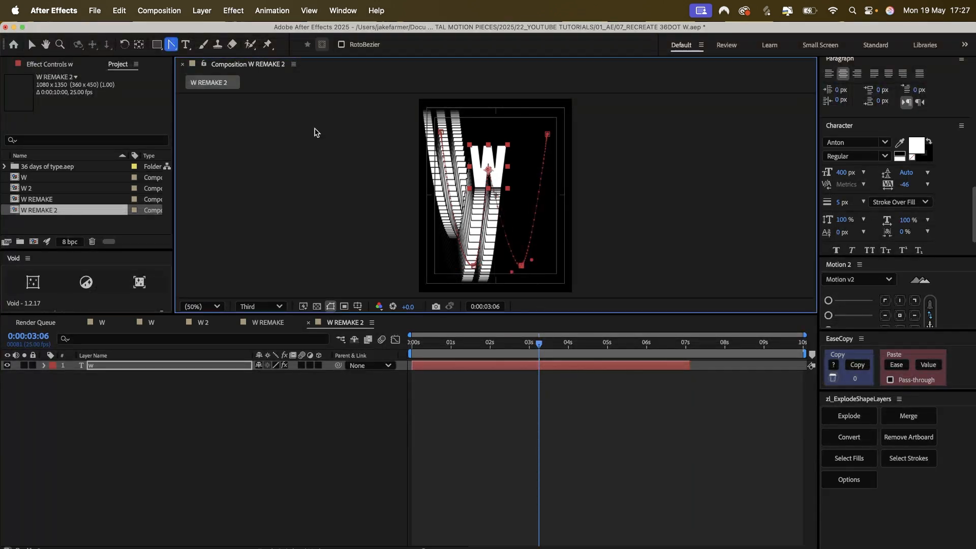
click(32, 46)
click(512, 273)
key(space)
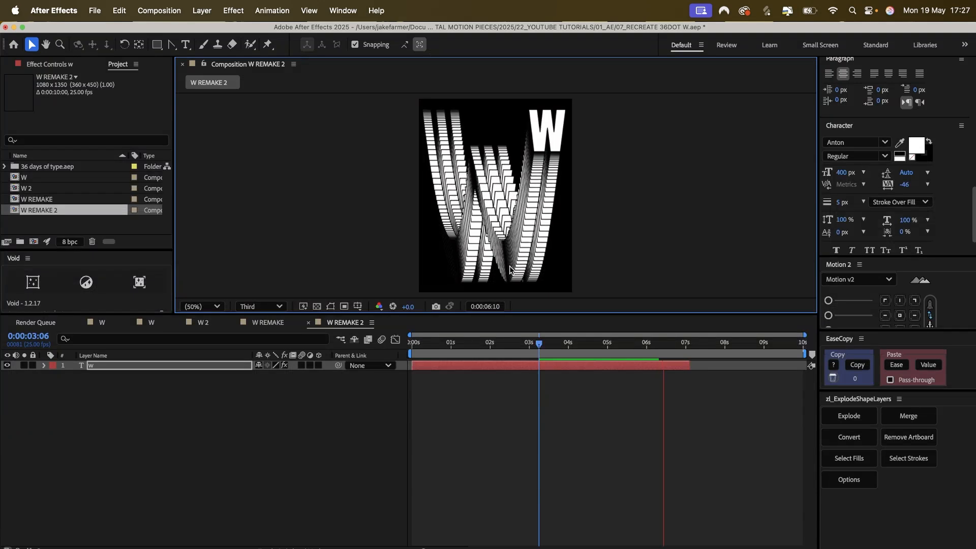
click(685, 350)
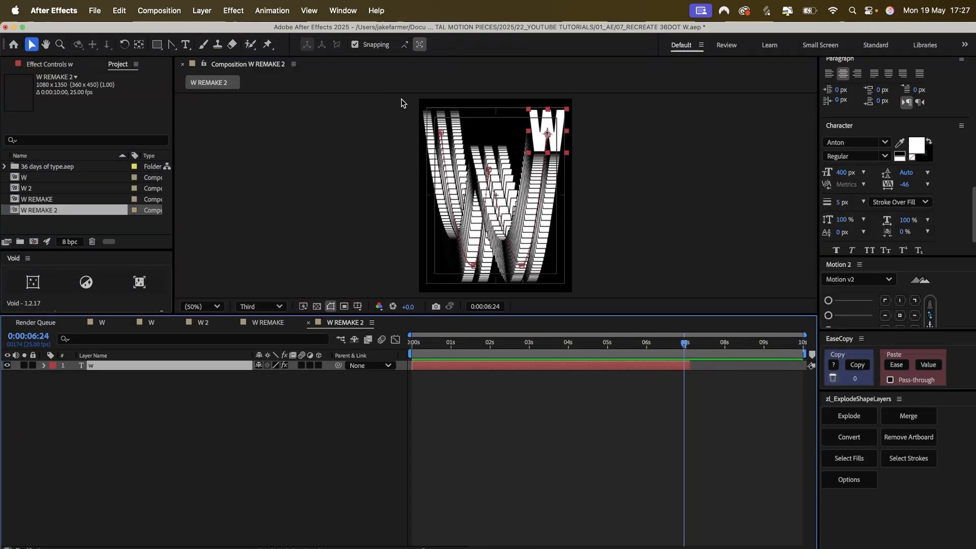
- Set the duration of the W REMAKE 2 composition to 0:00:15:00
click(155, 10)
click(168, 51)
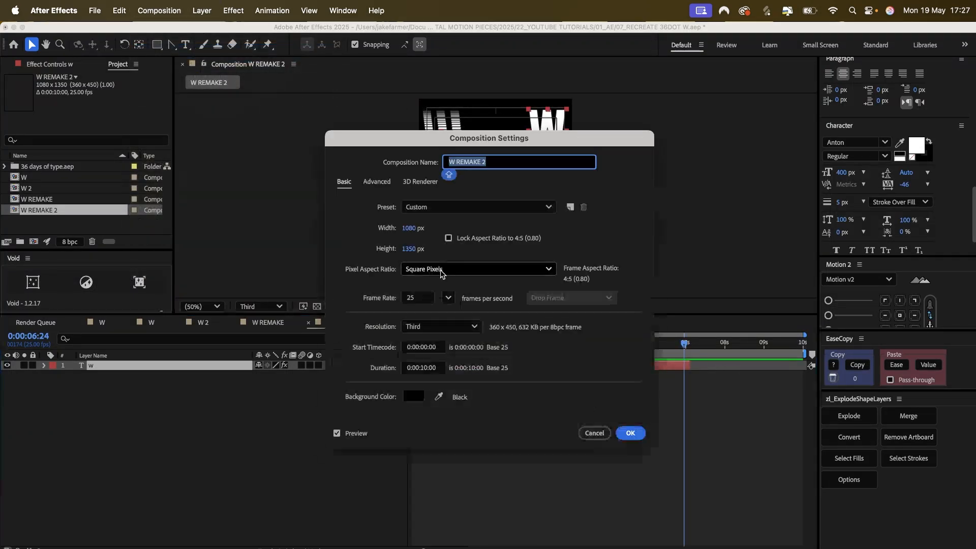
click(429, 370)
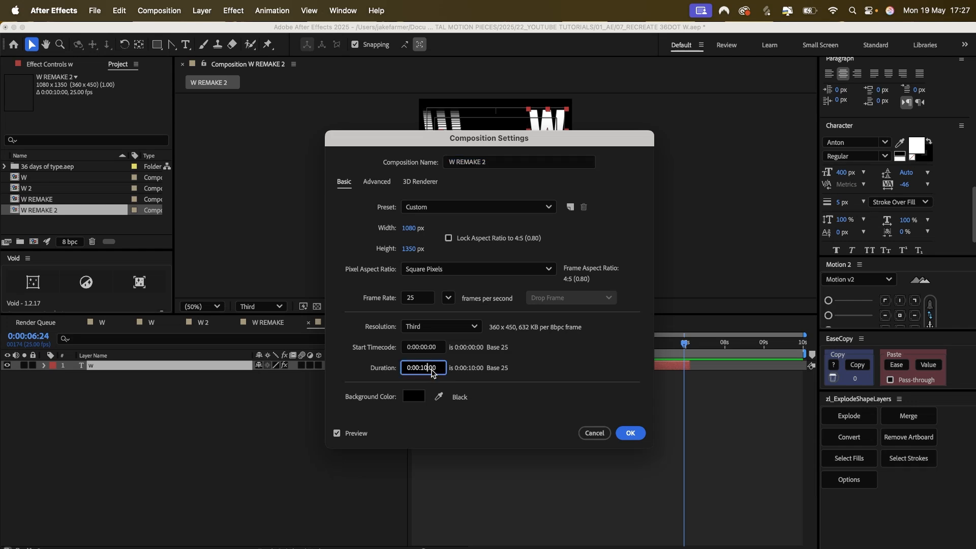
key(Return)
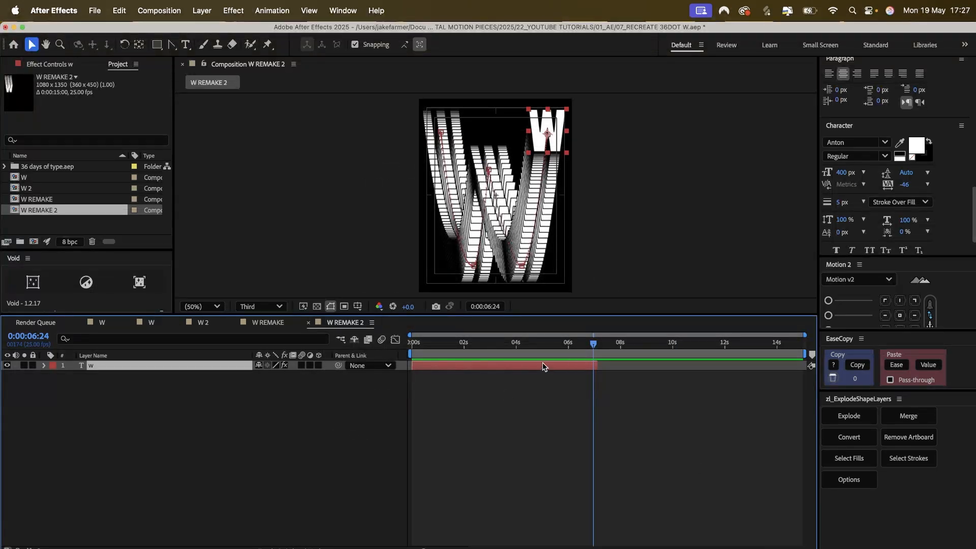
- Duplicate the w layer, place the copy directly after the original's end at about 7 seconds and reveal its Position keyframes
key(super+d)
drag(539, 365, 715, 369)
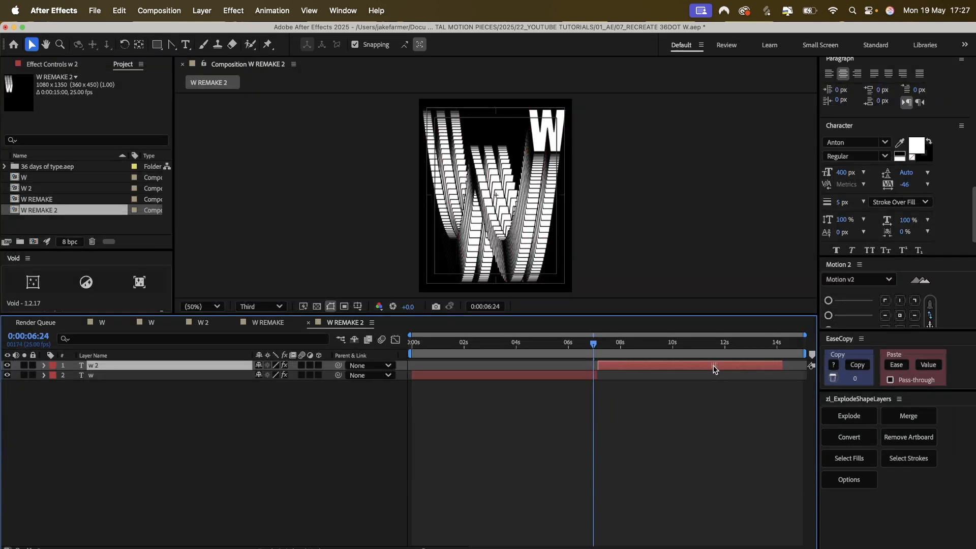
key(u)
click(600, 344)
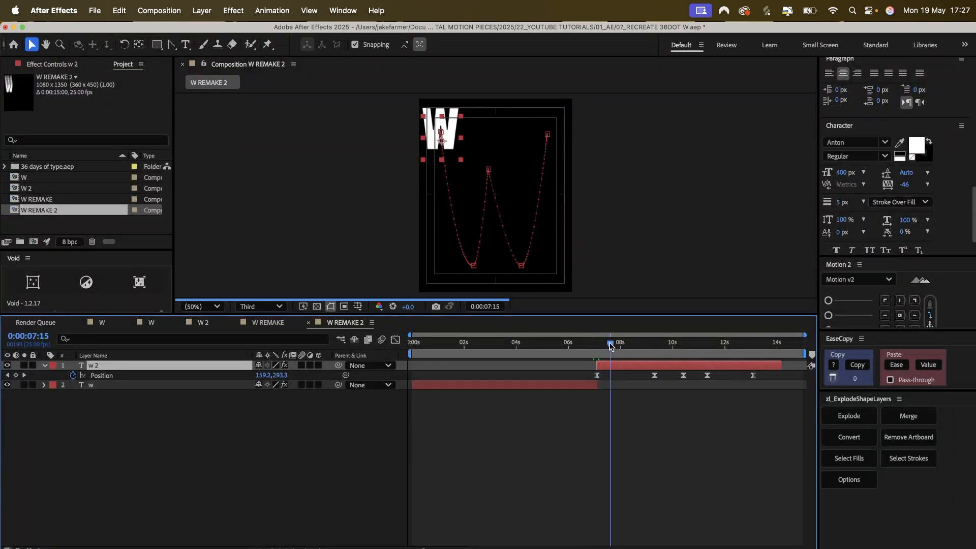
- Time-reverse the duplicated w 2 layer and preview the transition from the original from 6 seconds 24 frames
right_click(618, 366)
mouse_move(645, 349)
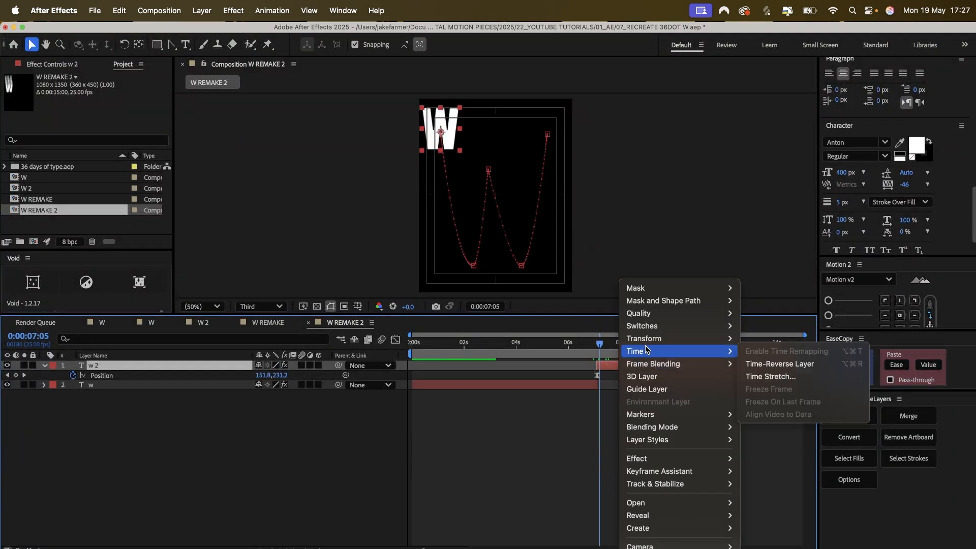
click(766, 364)
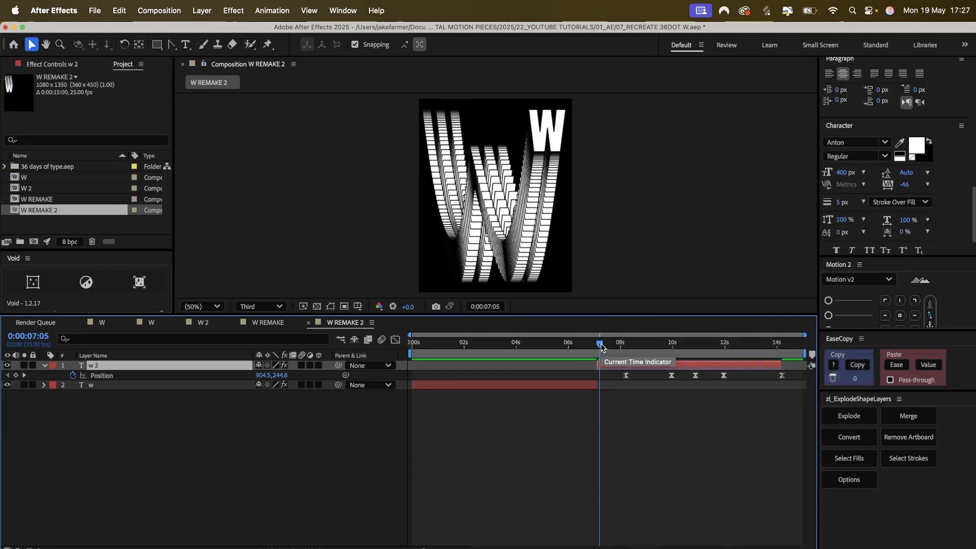
key(space)
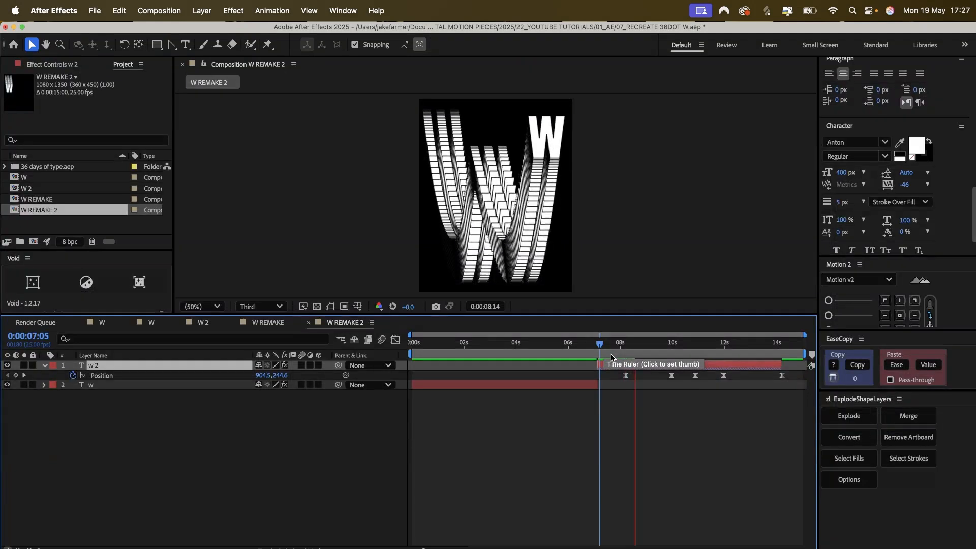
click(593, 350)
key(space)
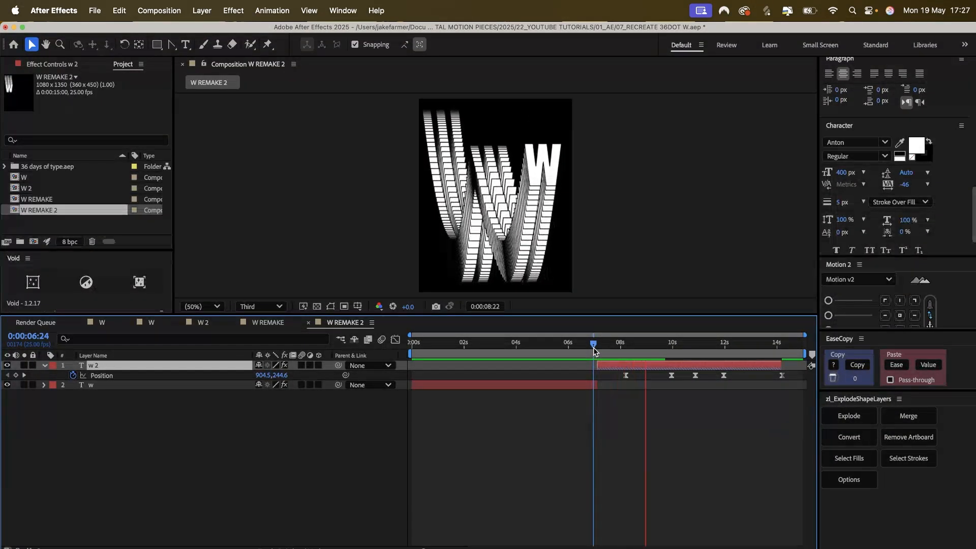
right_click(624, 365)
mouse_move(657, 352)
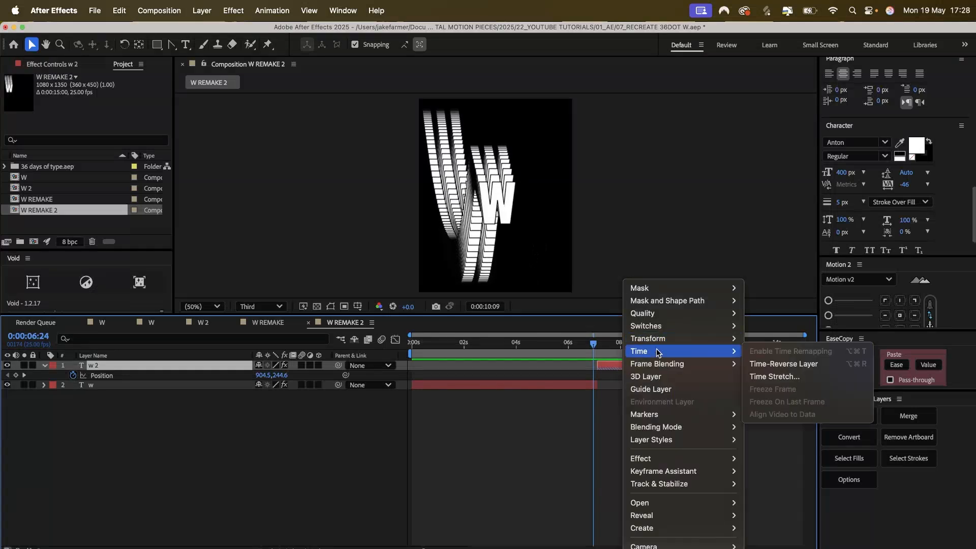
click(785, 363)
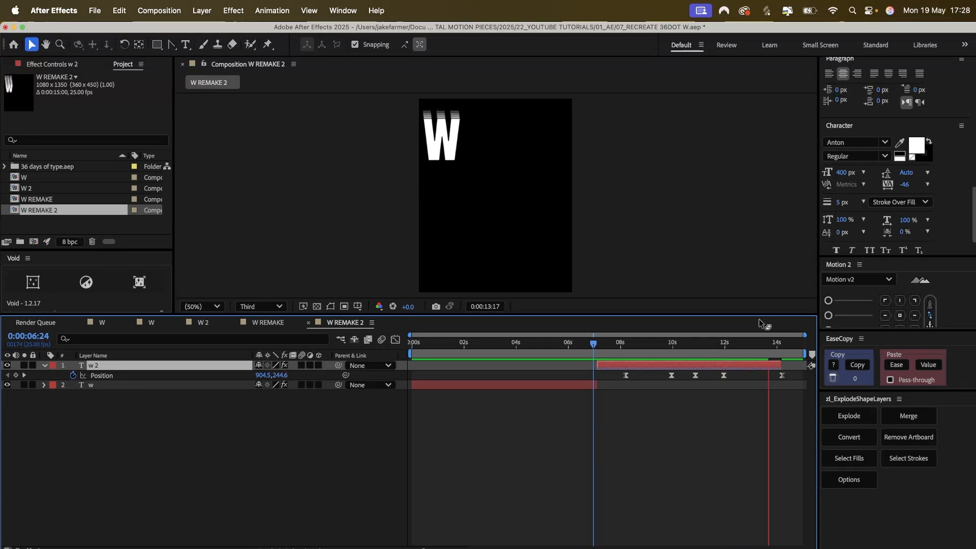
- Trim the end of the work area to the end of the reversed w 2 layer, at about 14 seconds, and preview the ending
drag(804, 353, 774, 349)
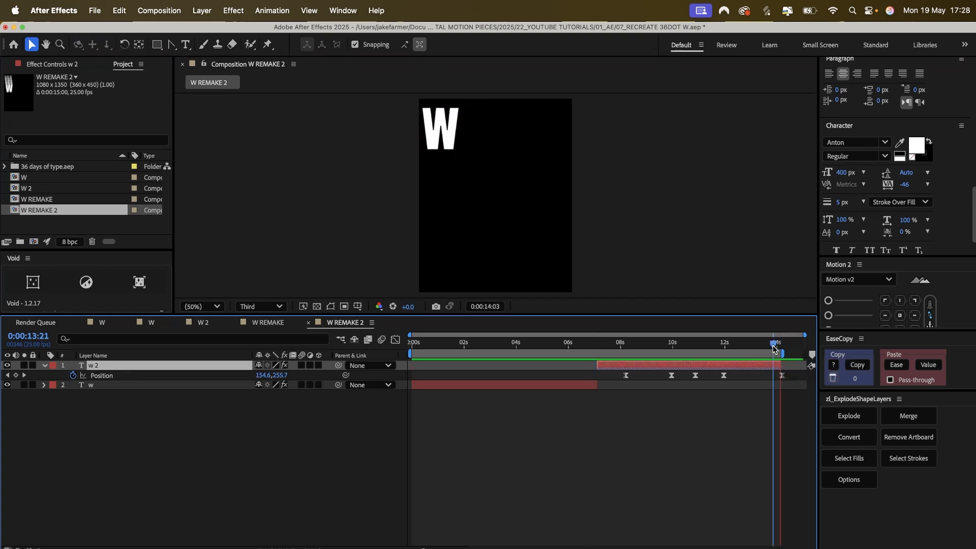